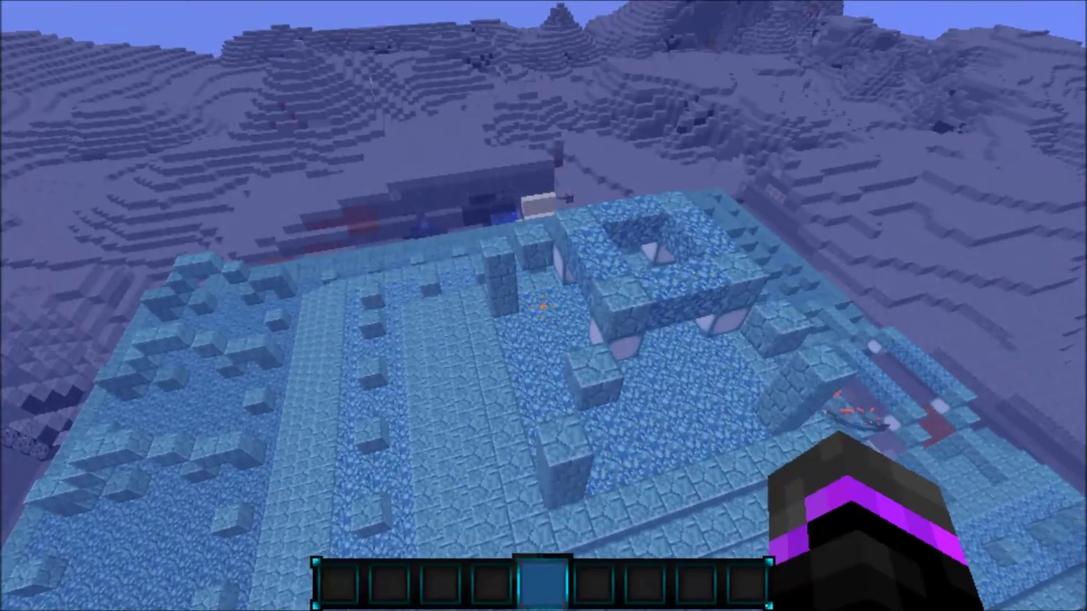
- Survey the ocean monument from above, examining its roof, corner pillars and stepped terraces
key("d")
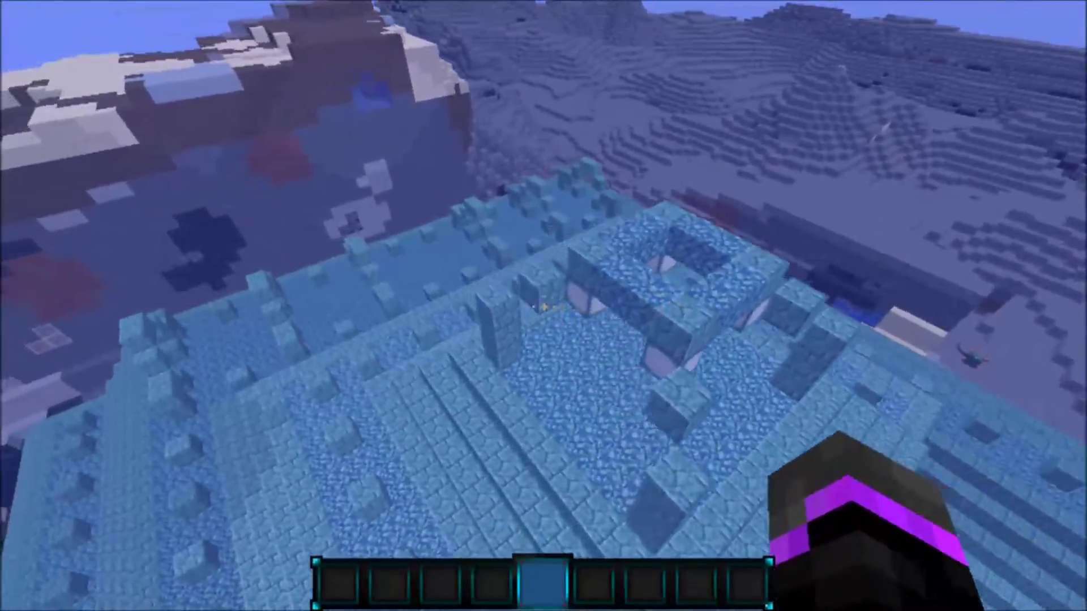
key("a")
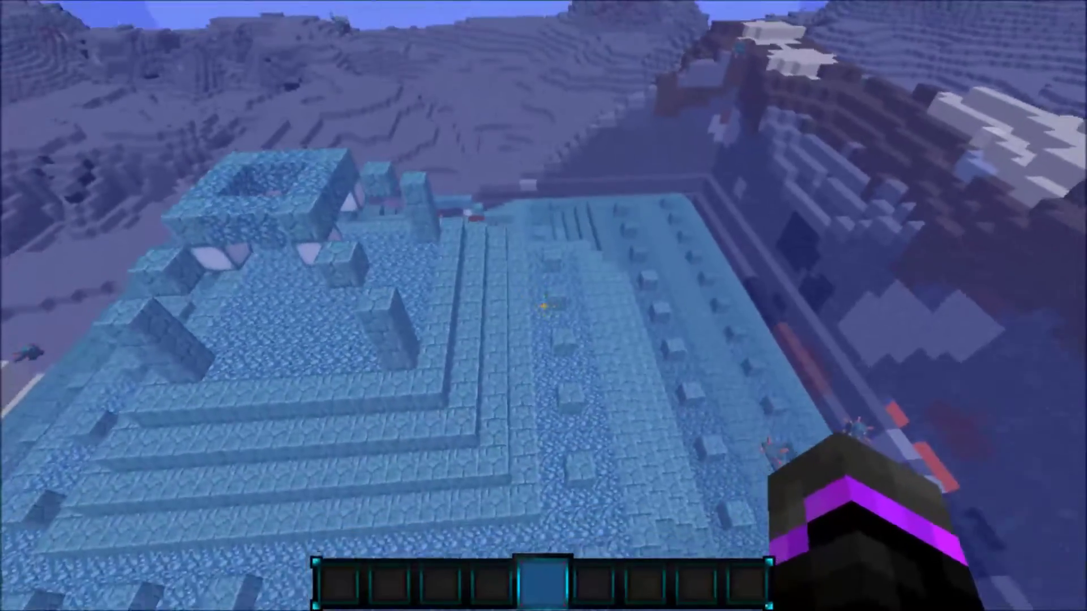
key("d")
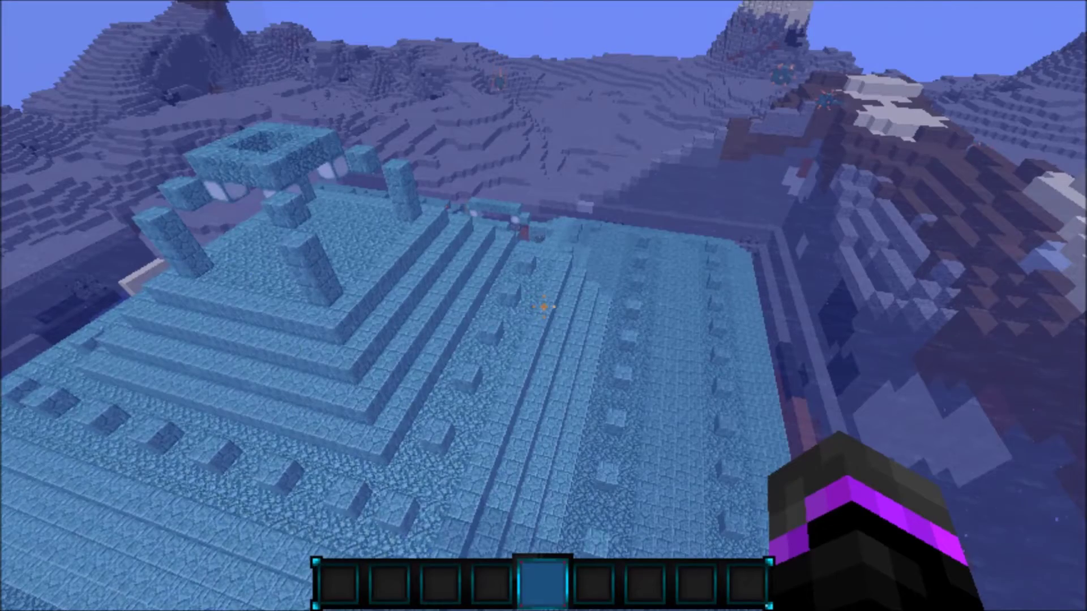
key("a")
key("w")
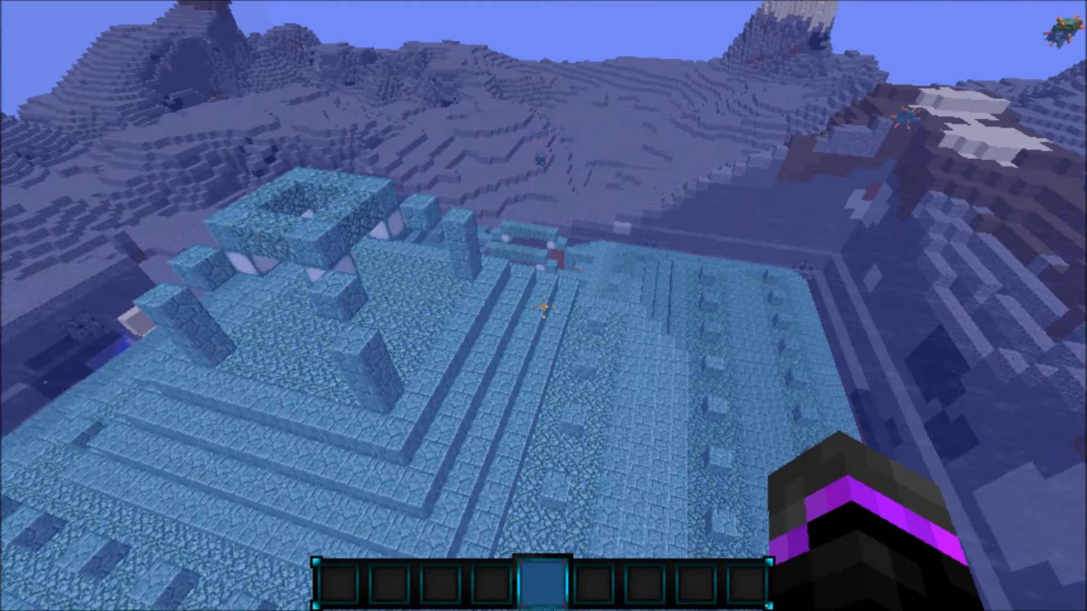
key("a")
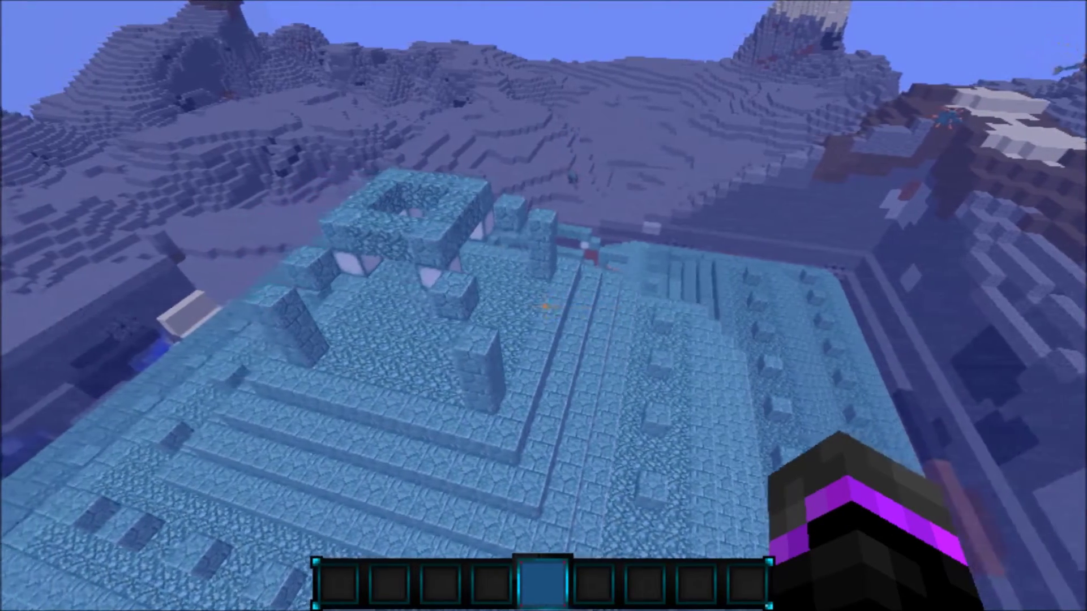
key("a")
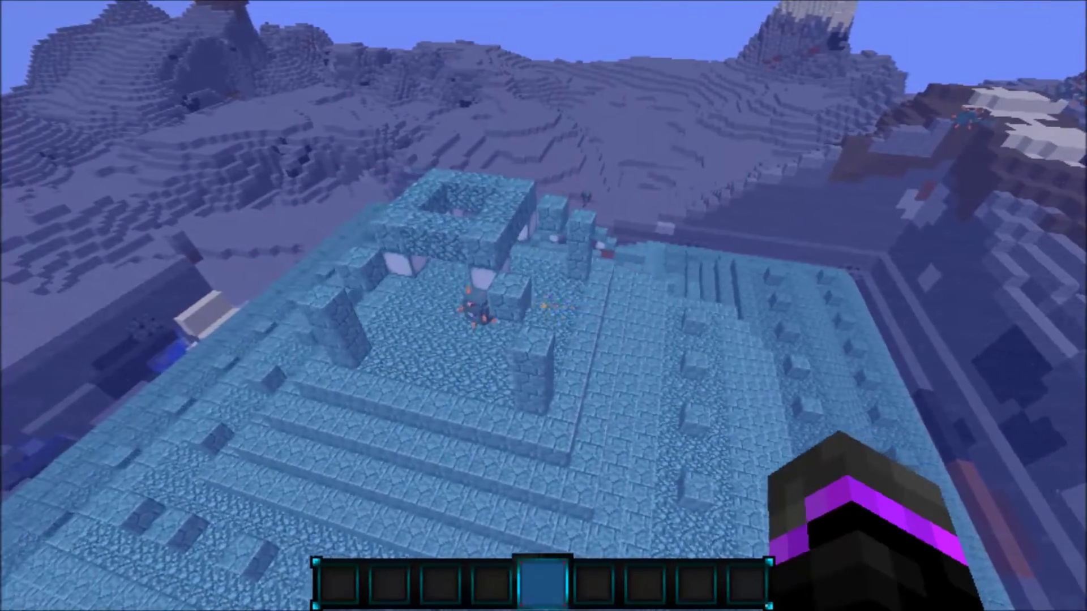
left_click(543, 306)
key("d")
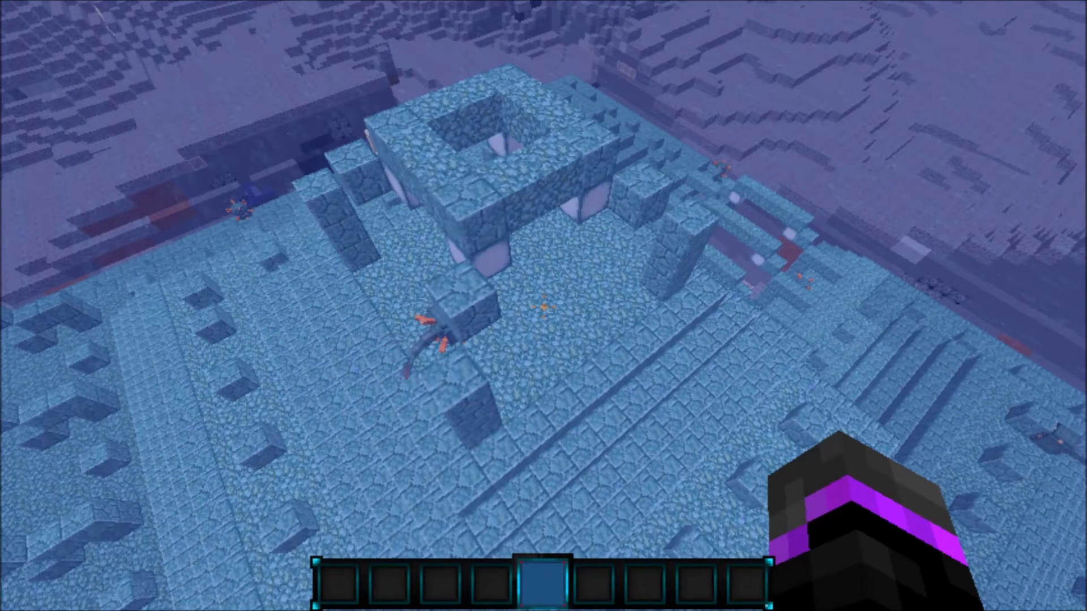
key("a")
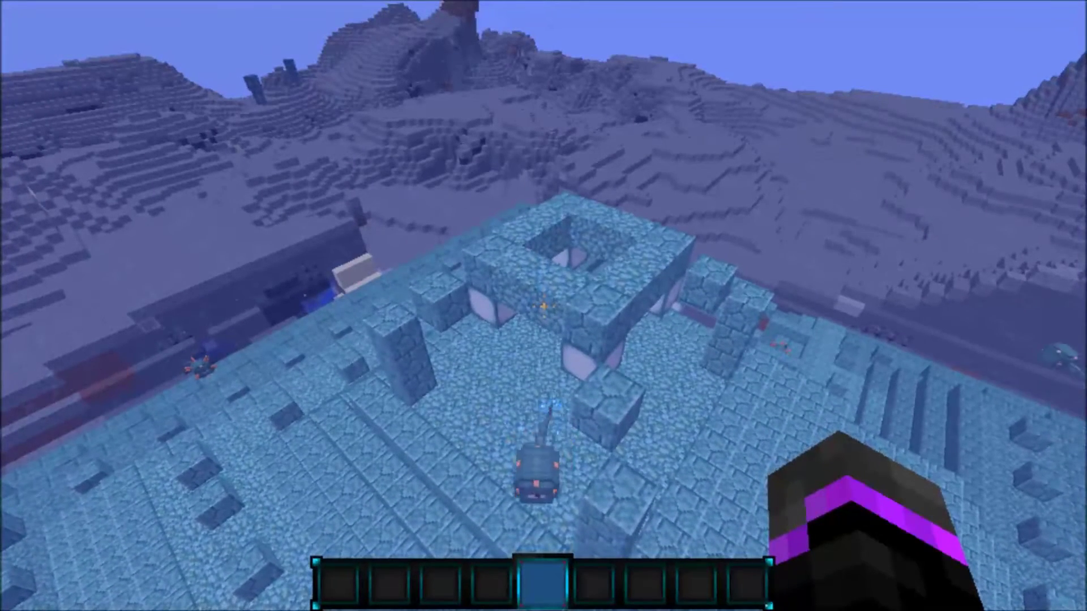
- Enter envoy editor mode with /envoy edit and replace the bedrock spawn location on the block beside the monument's steps
type("/envoy ")
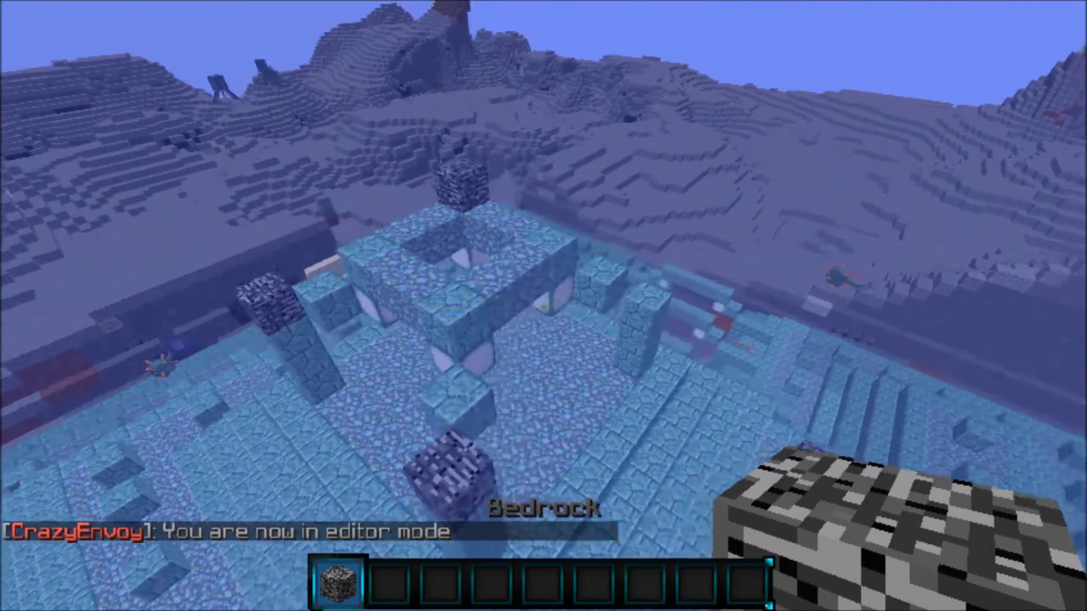
type("w")
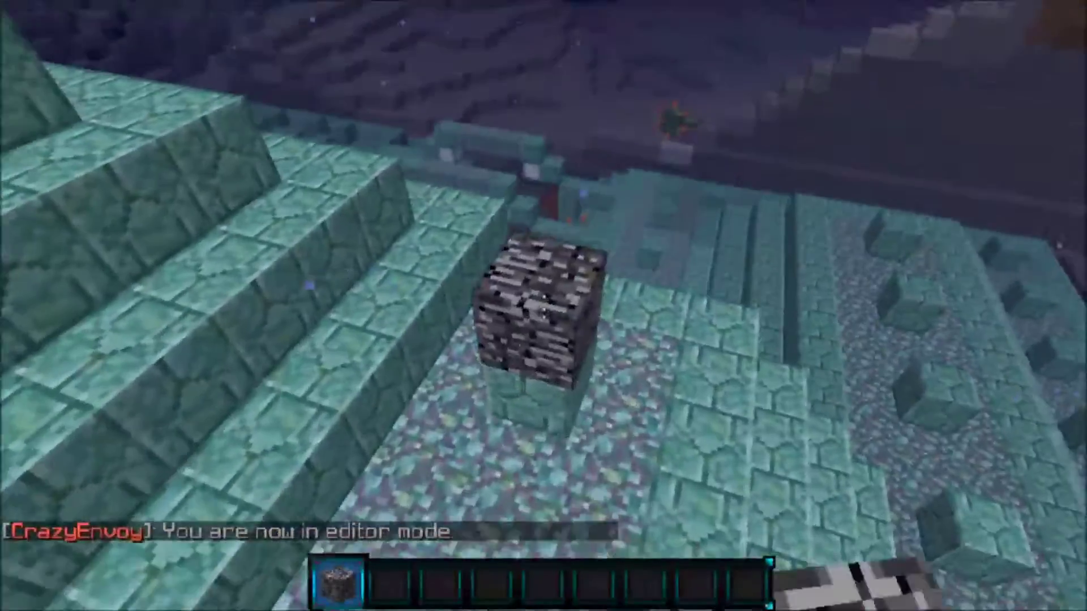
left_click(544, 306)
right_click(544, 306)
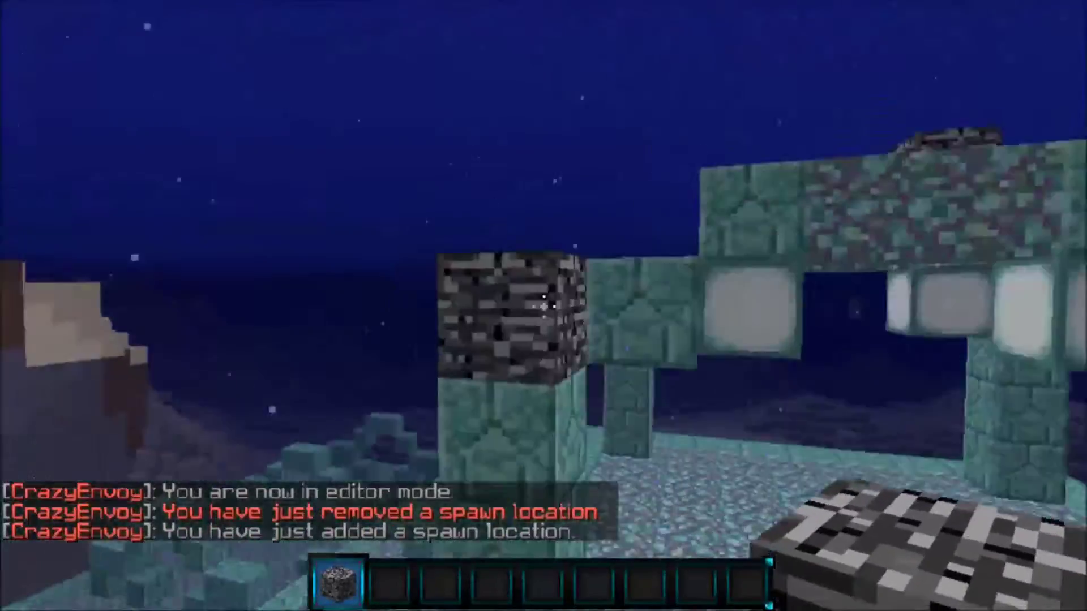
- Remove and re-add the bedrock spawn locations on the corner pillar and on the monument's roof
left_click(543, 306)
right_click(544, 306)
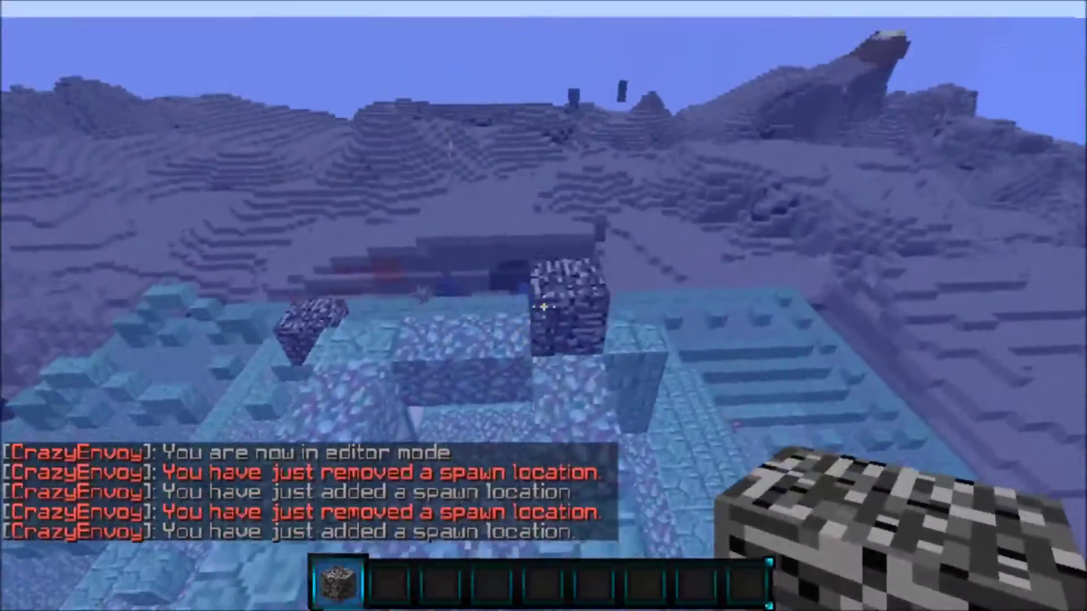
left_click(544, 306)
right_click(544, 306)
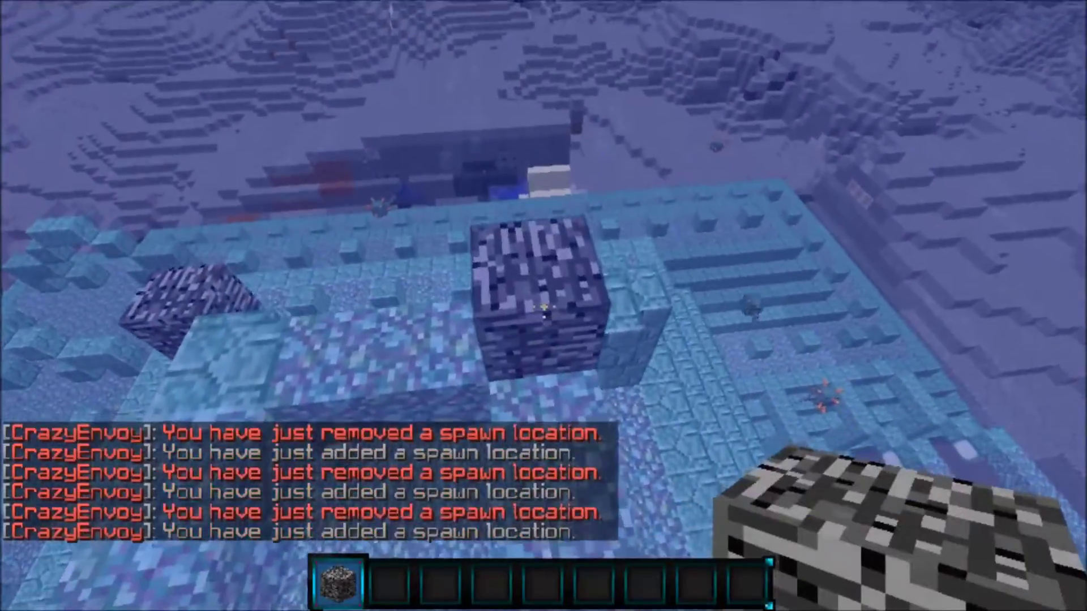
left_click(544, 305)
right_click(544, 305)
- Replace two more bedrock spawn locations on the roof and the other pillar, and add a new one on the lower terrace
left_click(543, 305)
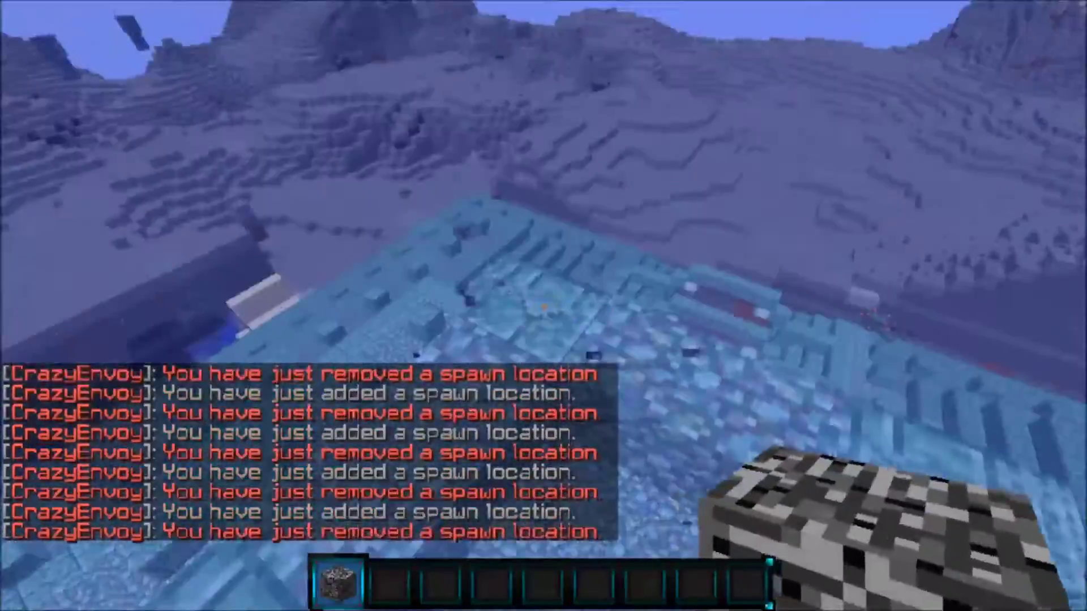
right_click(543, 306)
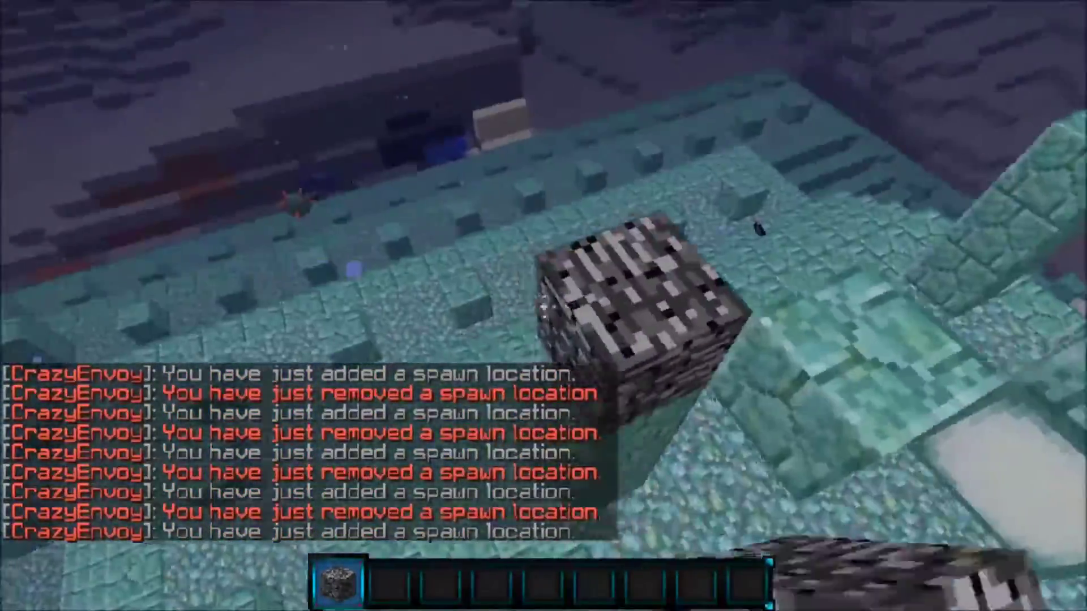
left_click(544, 306)
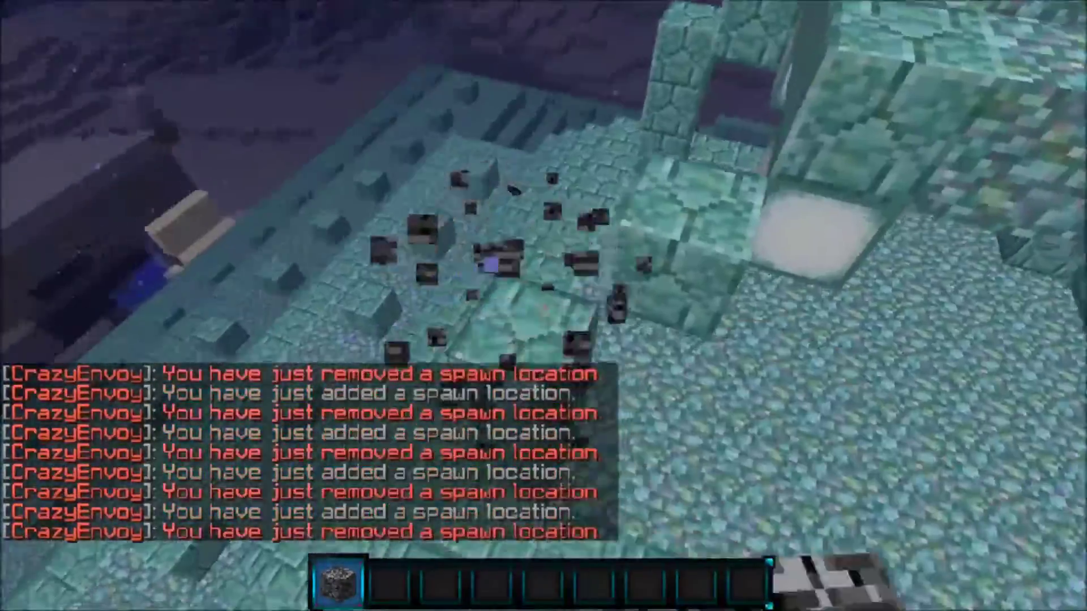
right_click(544, 306)
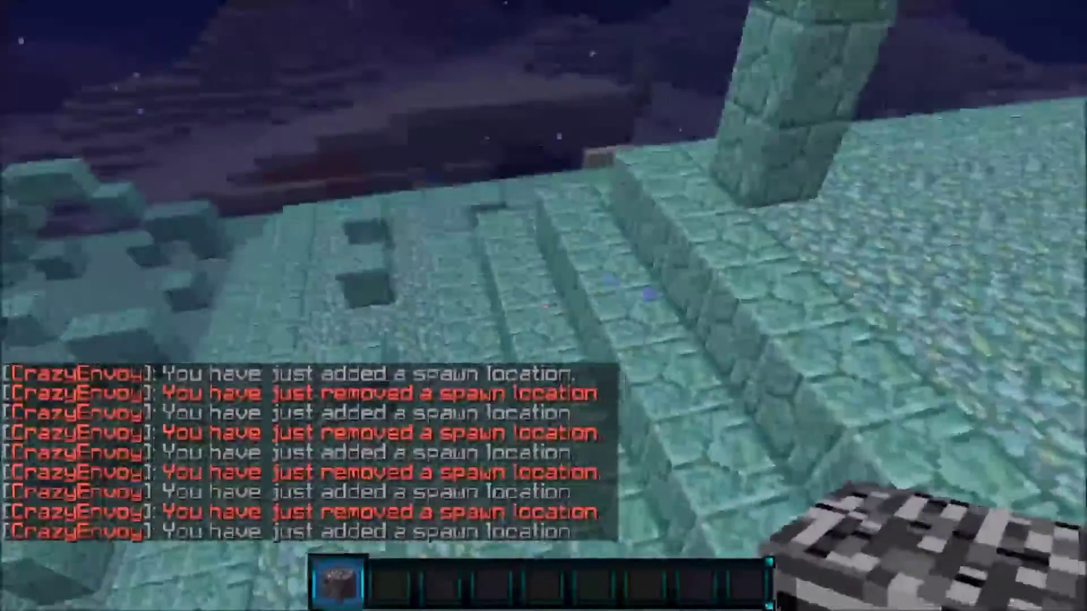
right_click(543, 306)
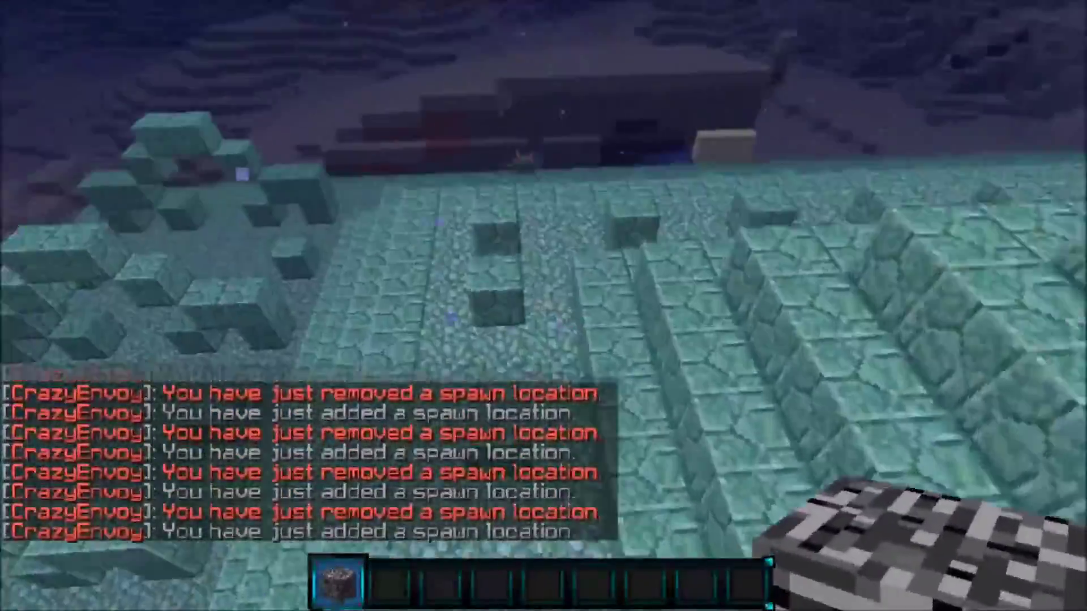
- Leave envoy editor mode with the command /envoy edit
key("space")
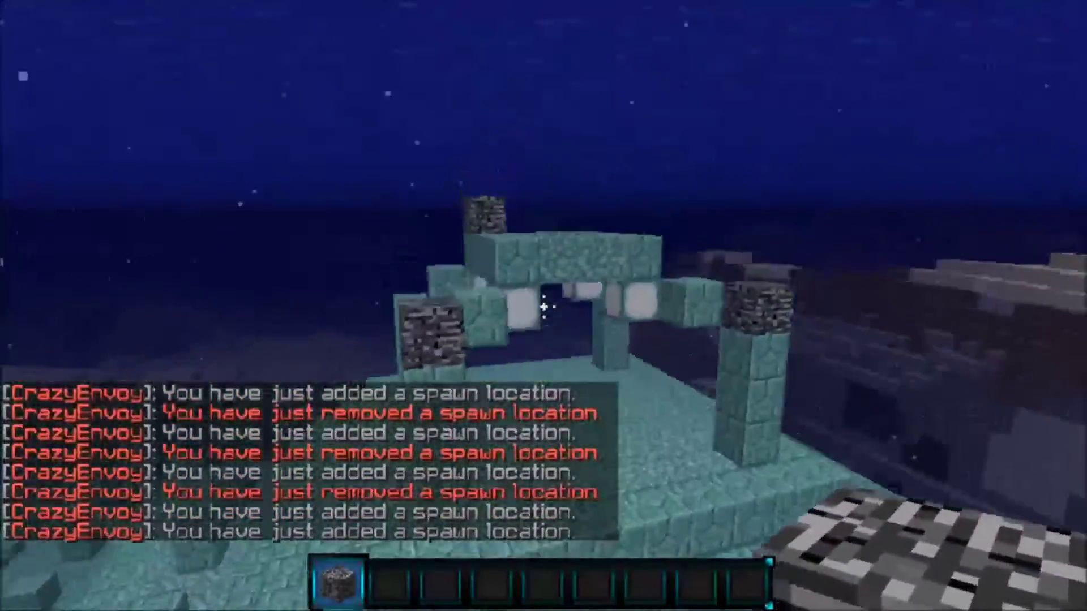
key("w")
key("d")
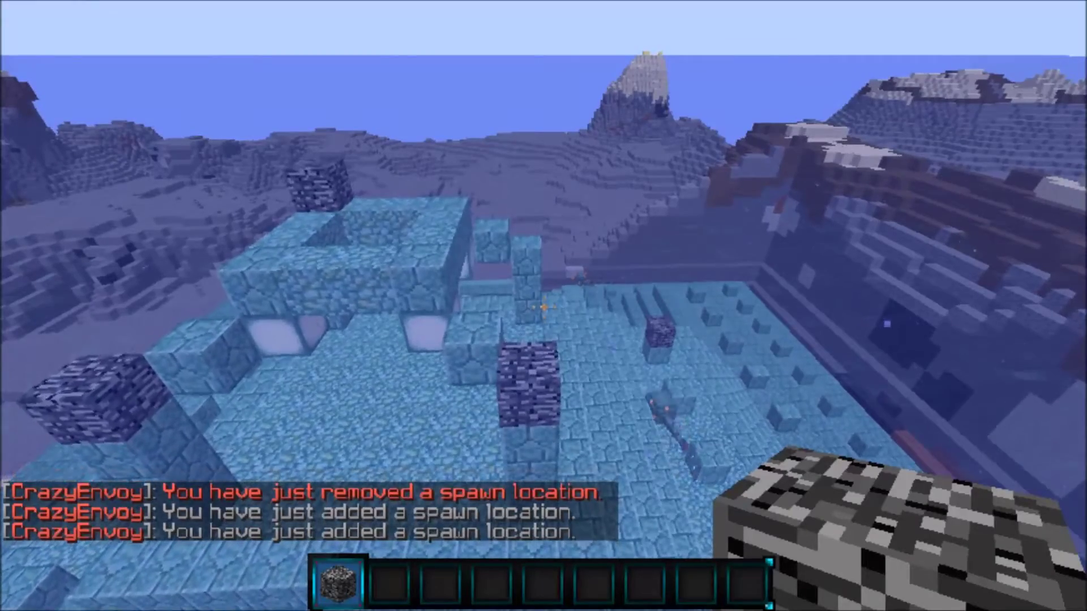
type("t/envoy edit")
key("Return")
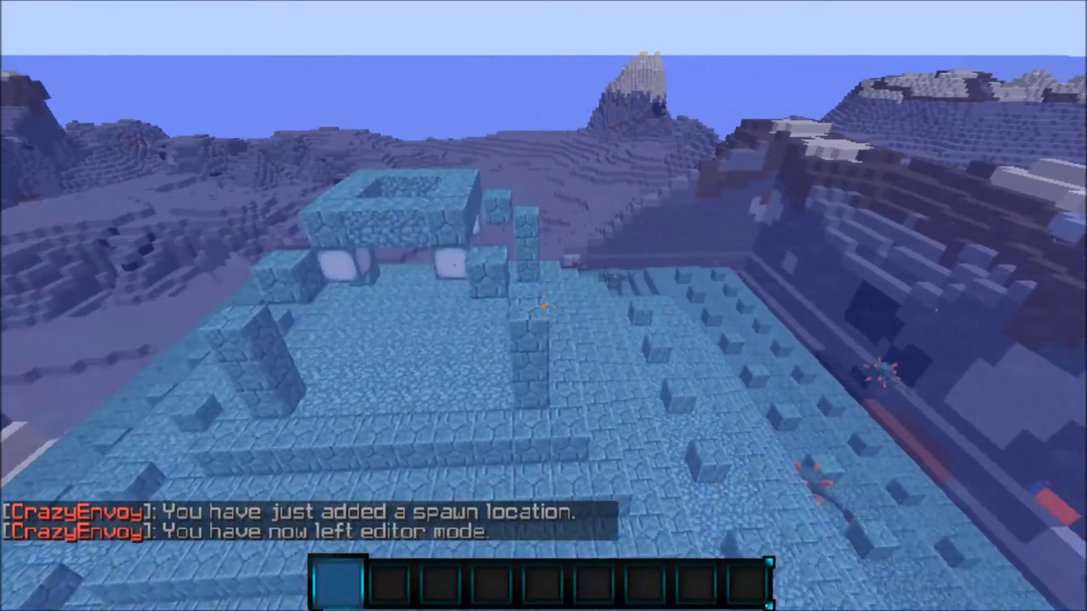
- Start an envoy event with the command /envoy start
key("d")
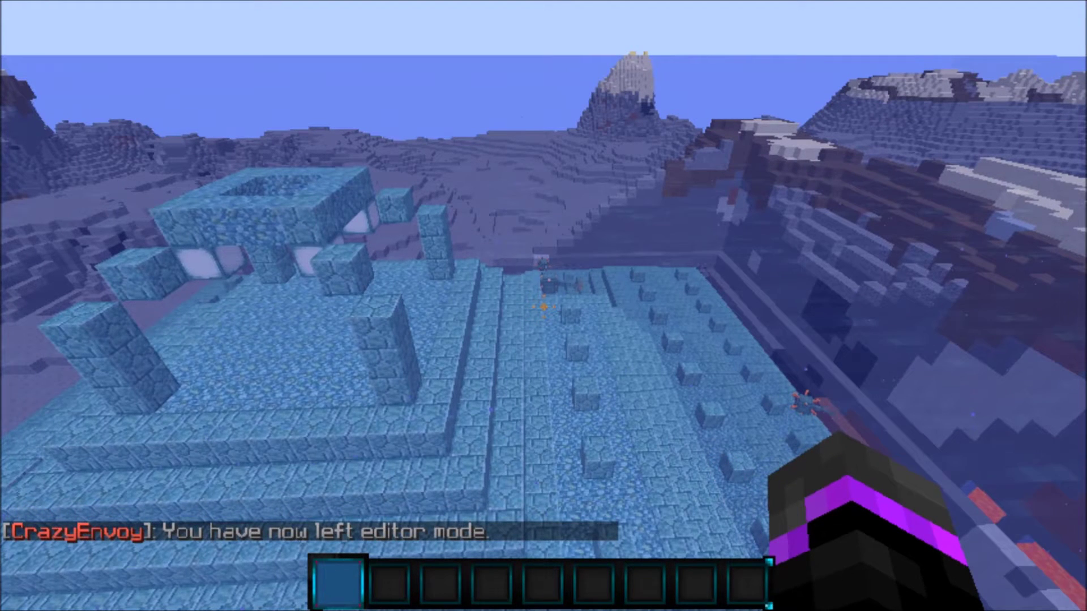
key("slash")
type("ENVoy")
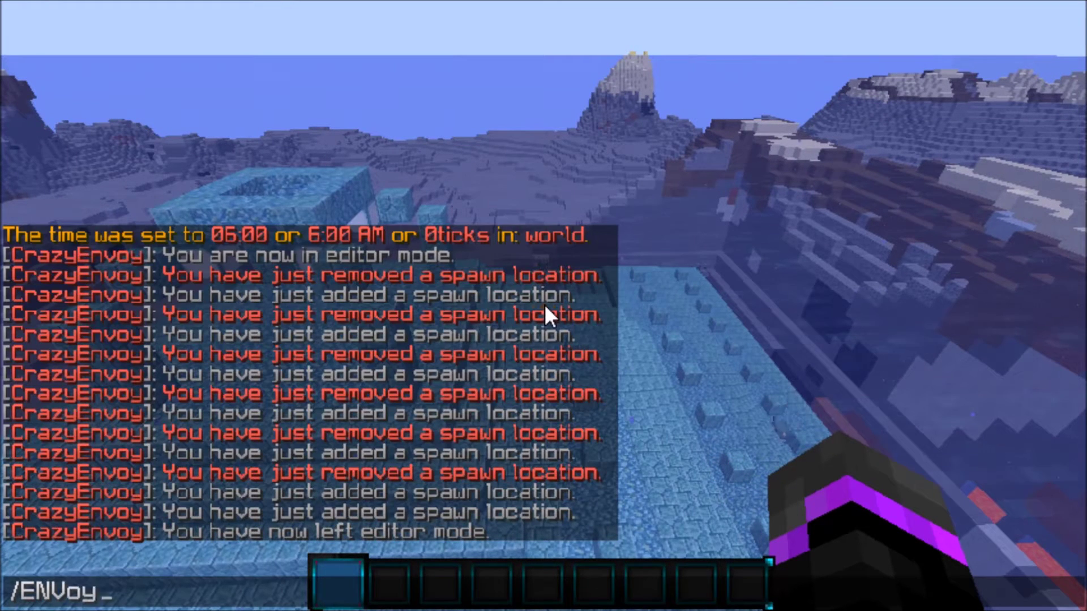
type(" start")
key("Return")
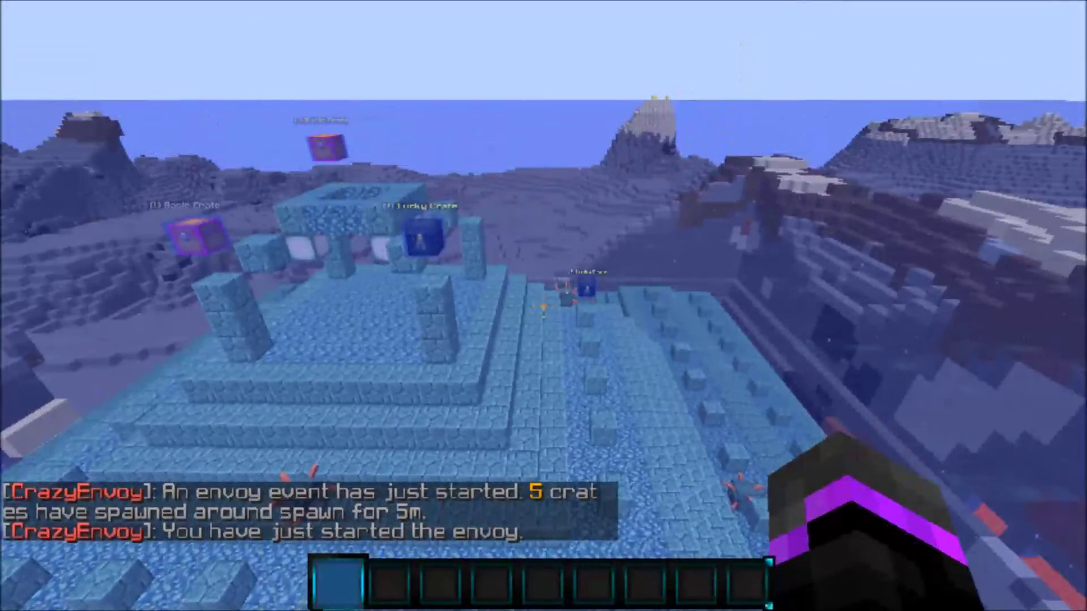
- Fly to the Lucky Crate on the monument's corner pillar and claim it
key("w")
key("shift")
key("a")
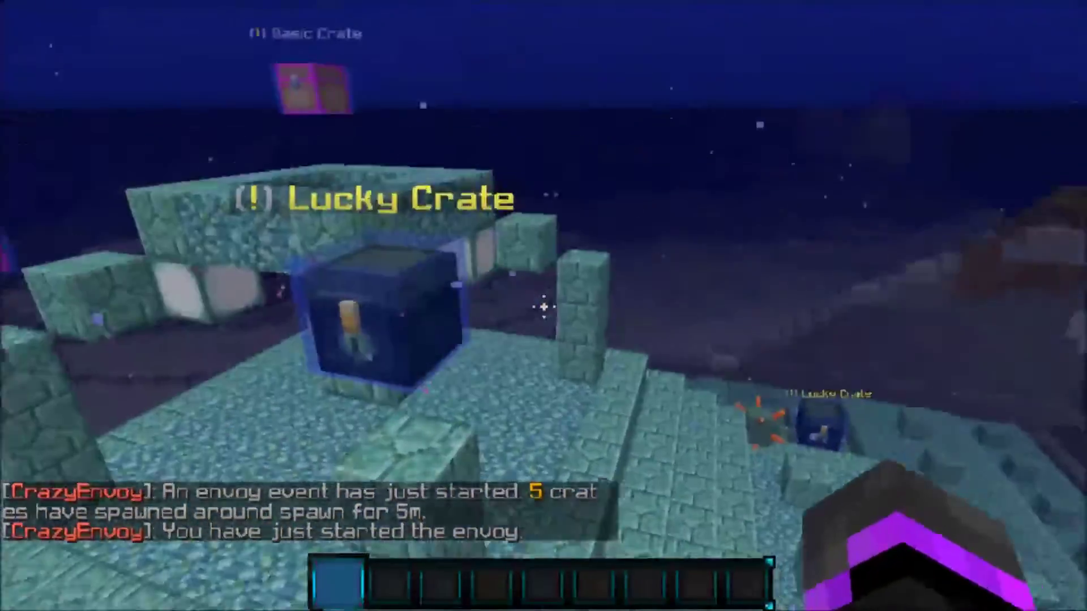
key("a")
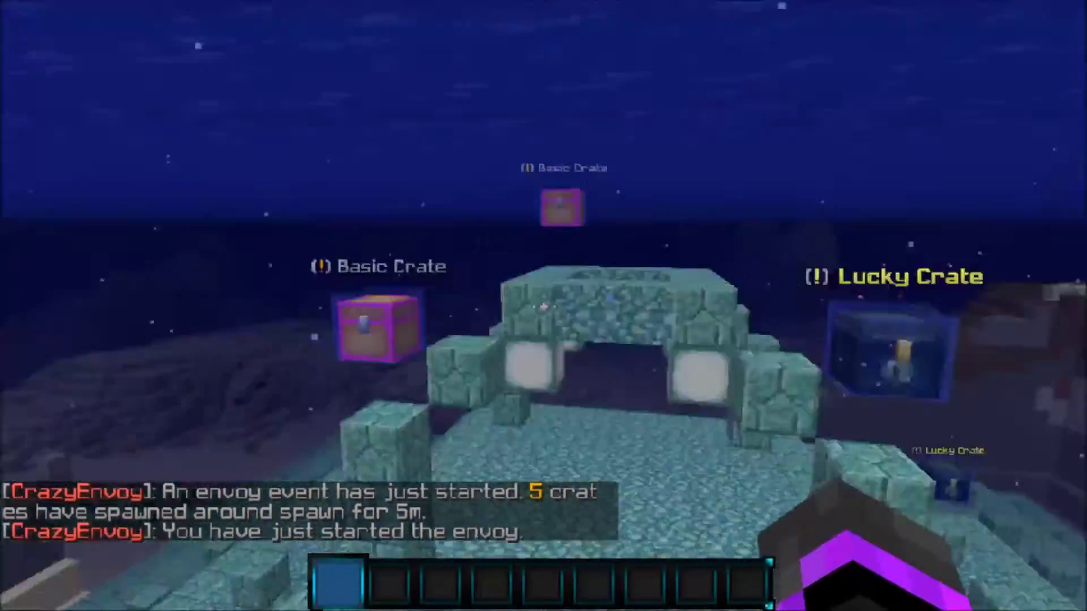
key("space")
key("w")
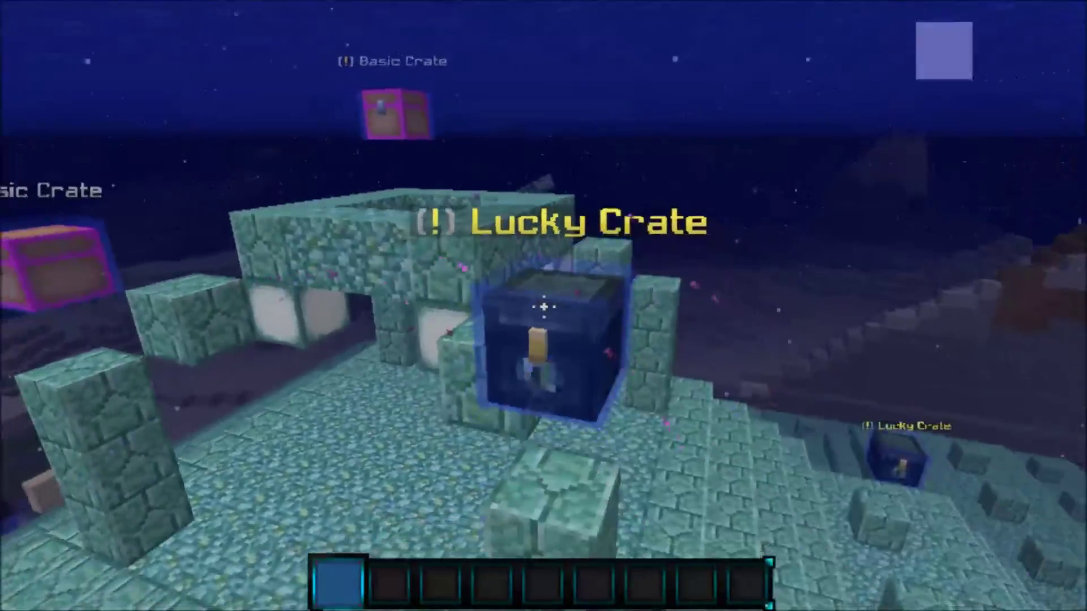
right_click(543, 306)
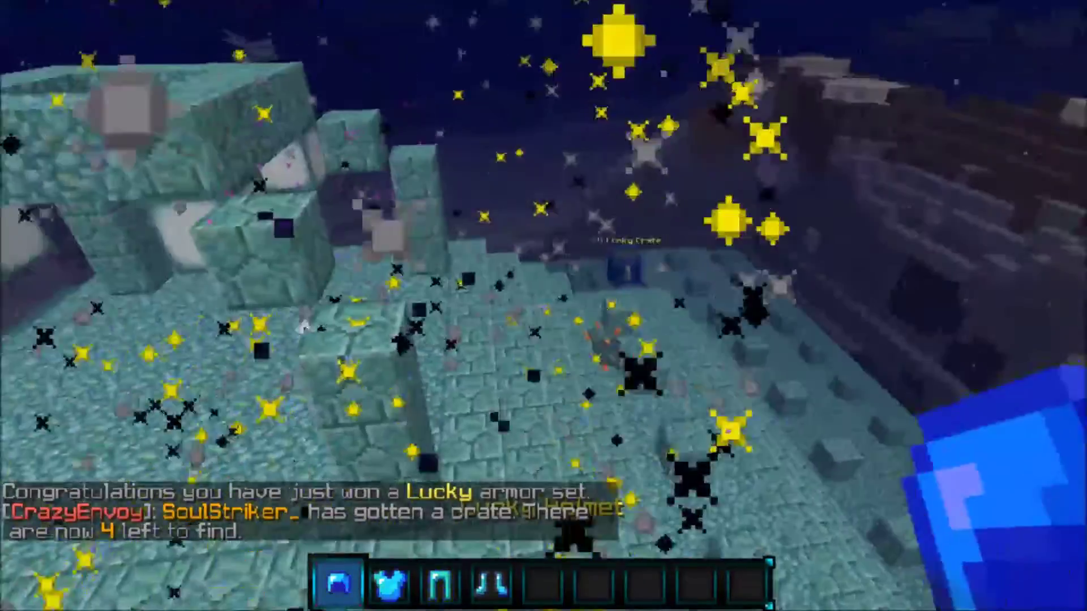
- Fly to the Lucky Crate on the lower terrace beside the steps and claim it
key("d")
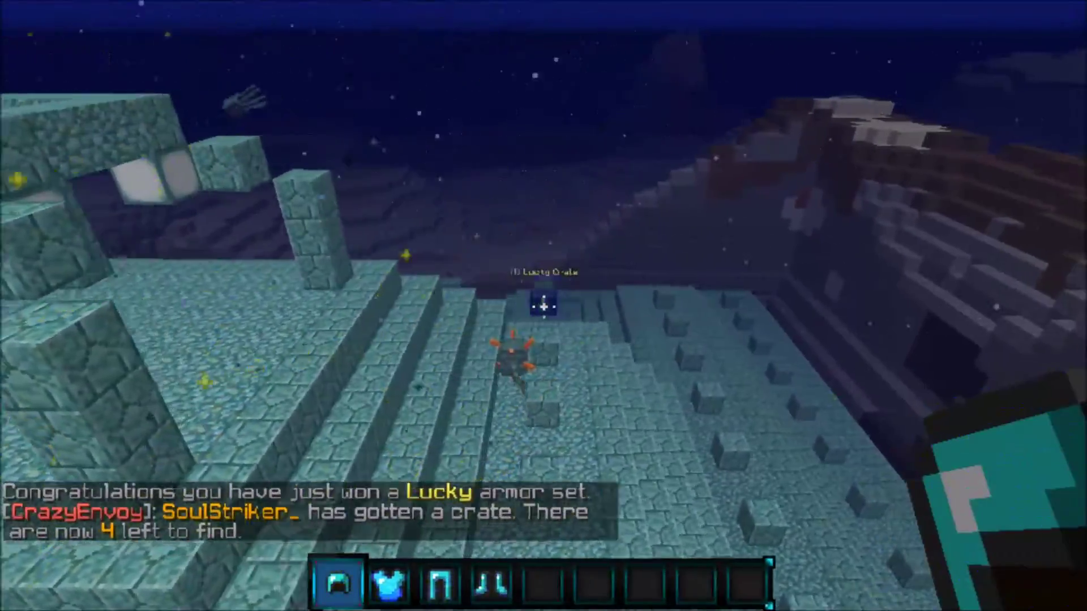
key("w")
key("e")
key("e")
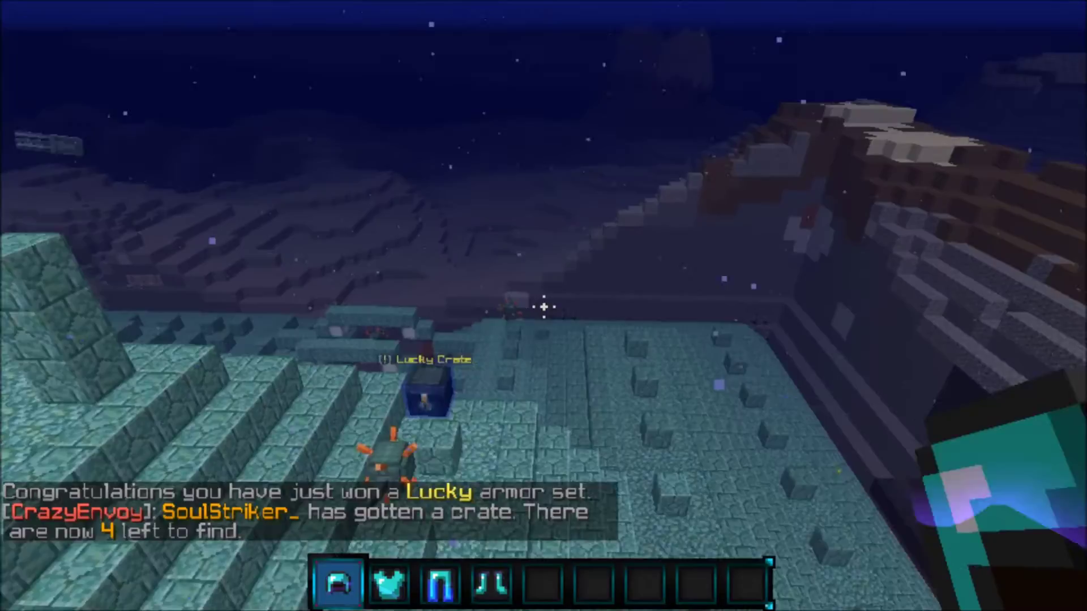
key("w")
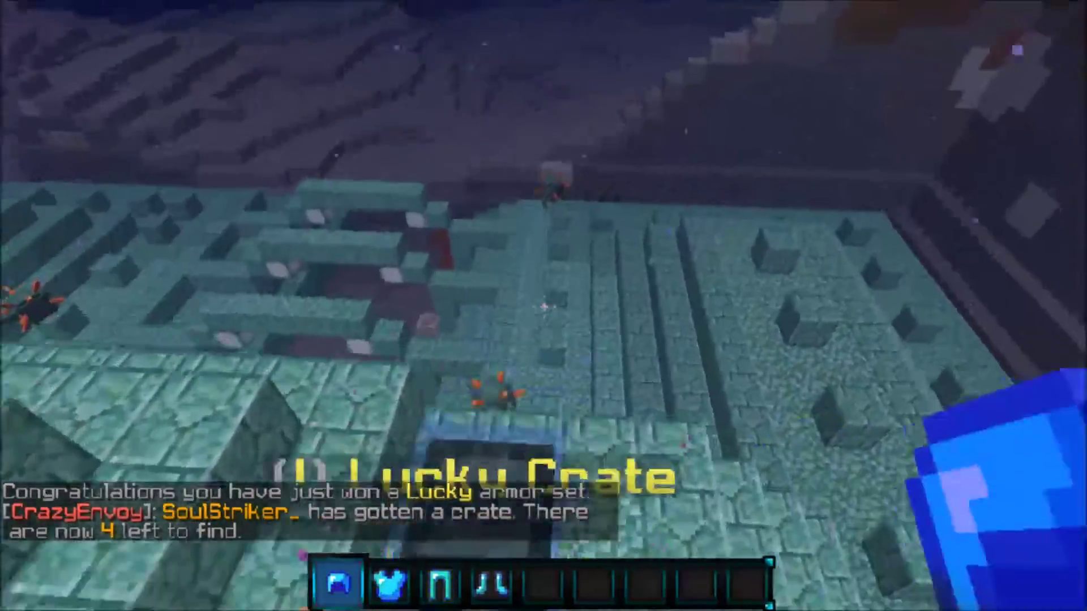
right_click(543, 306)
left_click(543, 306)
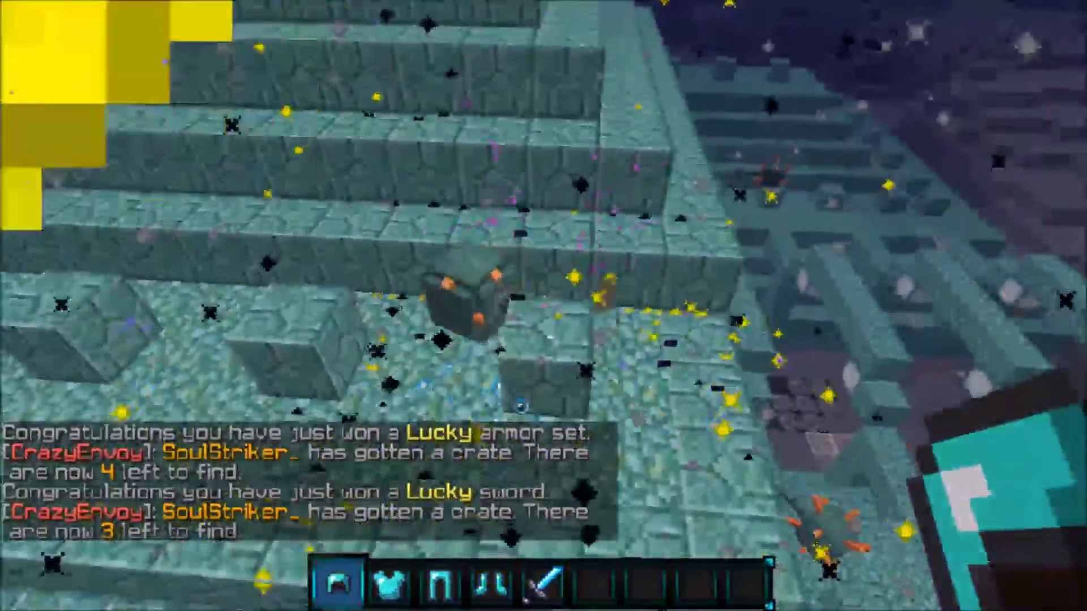
key("e")
key("e")
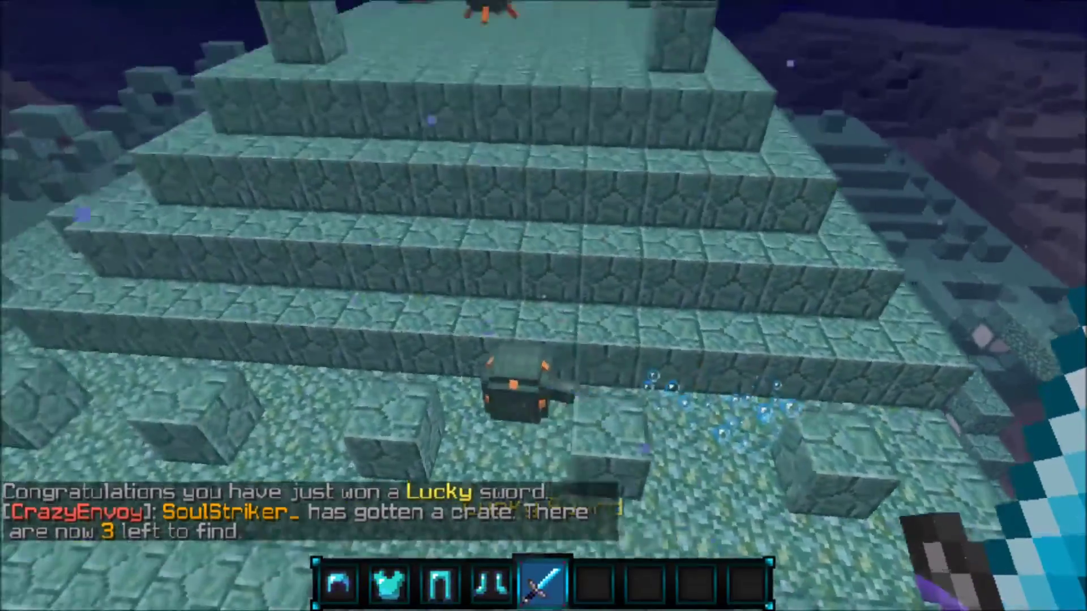
key("e")
key("e")
- Claim the three remaining Basic Crates around the monument to finish the envoy event
scroll(543, 306, "down", 3)
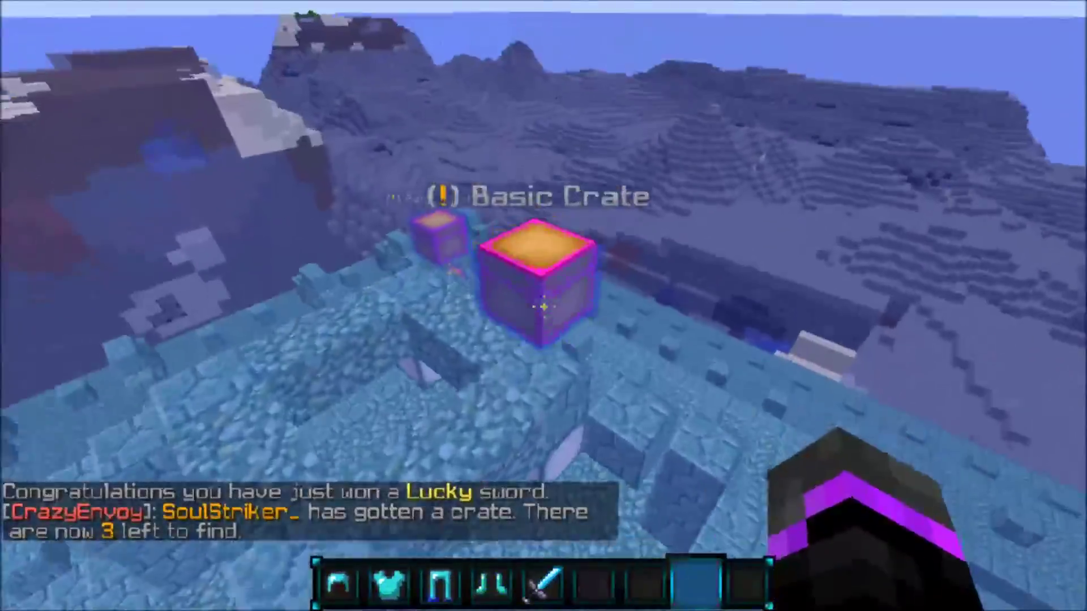
left_click(543, 306)
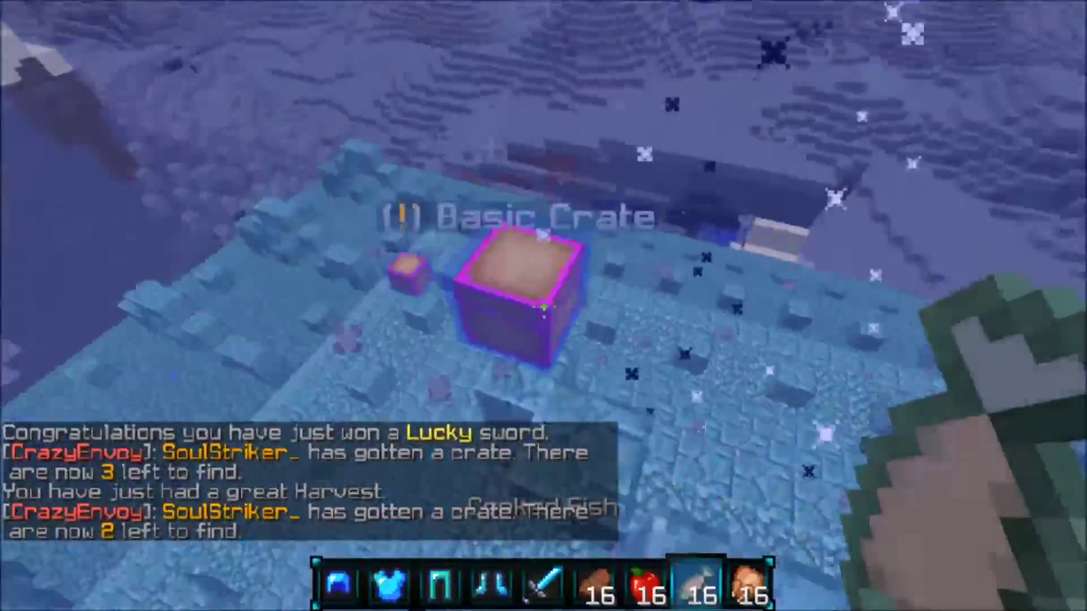
left_click(544, 306)
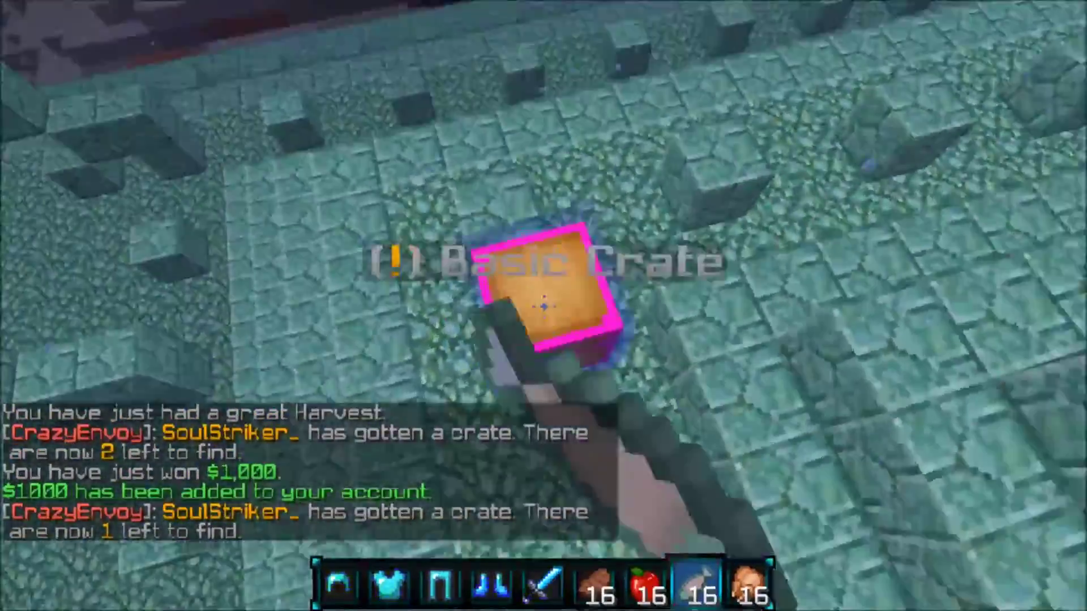
left_click(544, 306)
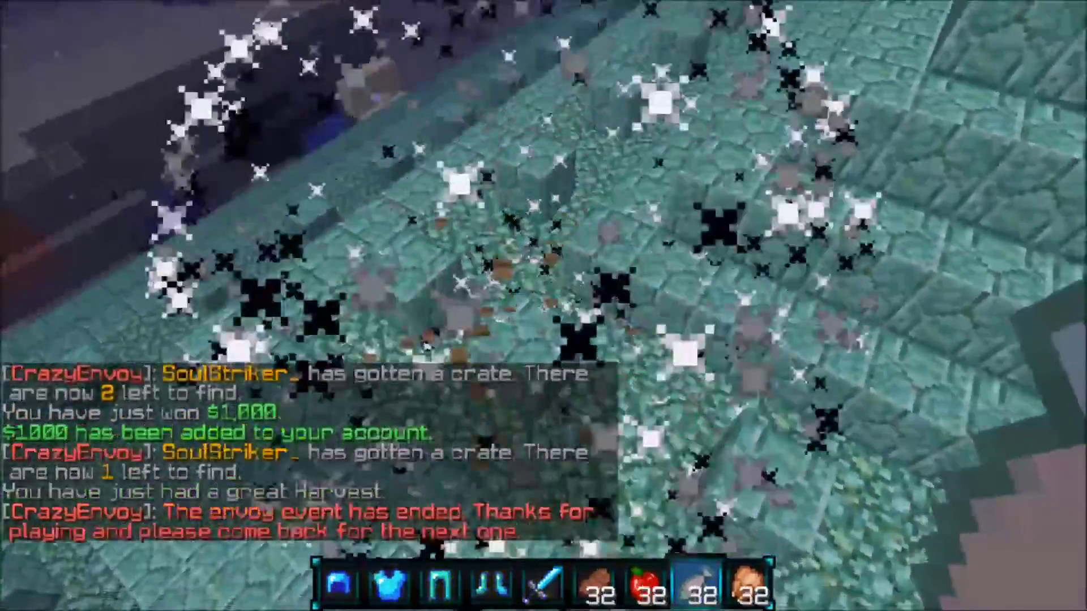
- Review the envoy event messages in the chat history and return to flying around the monument
key("t")
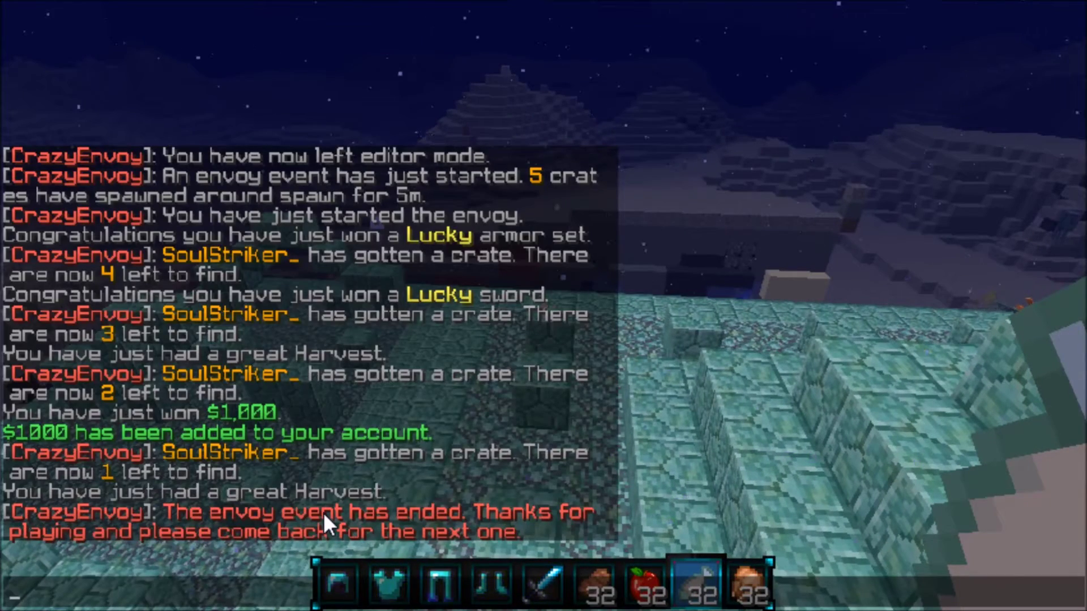
key("Escape")
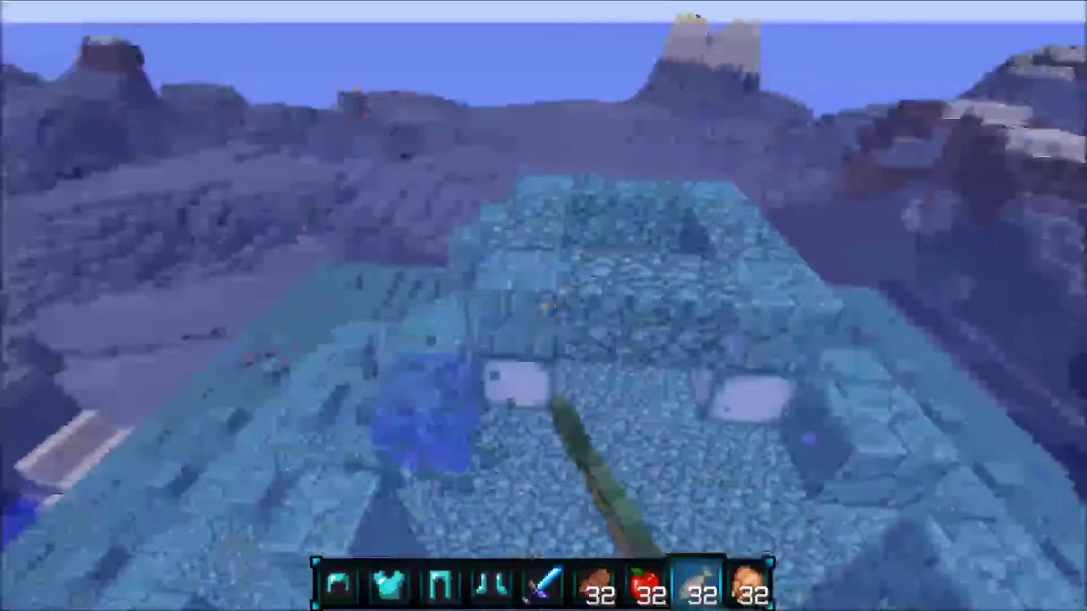
key("space")
key("d")
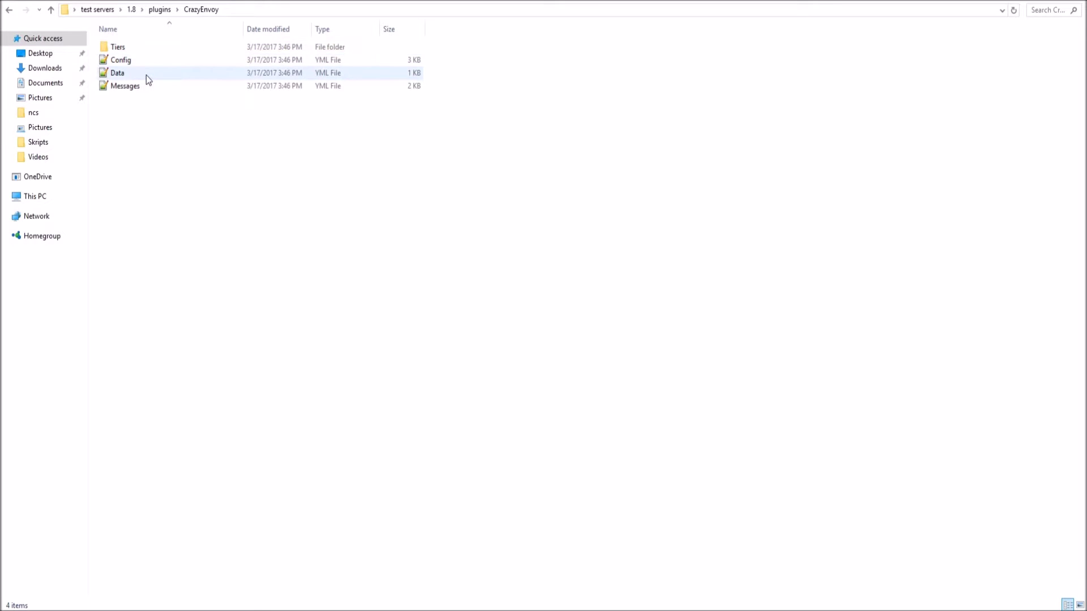
- In File Explorer, look inside the Tiers folder of the CrazyEnvoy plugin and return to the plugin folder
double_click(150, 44)
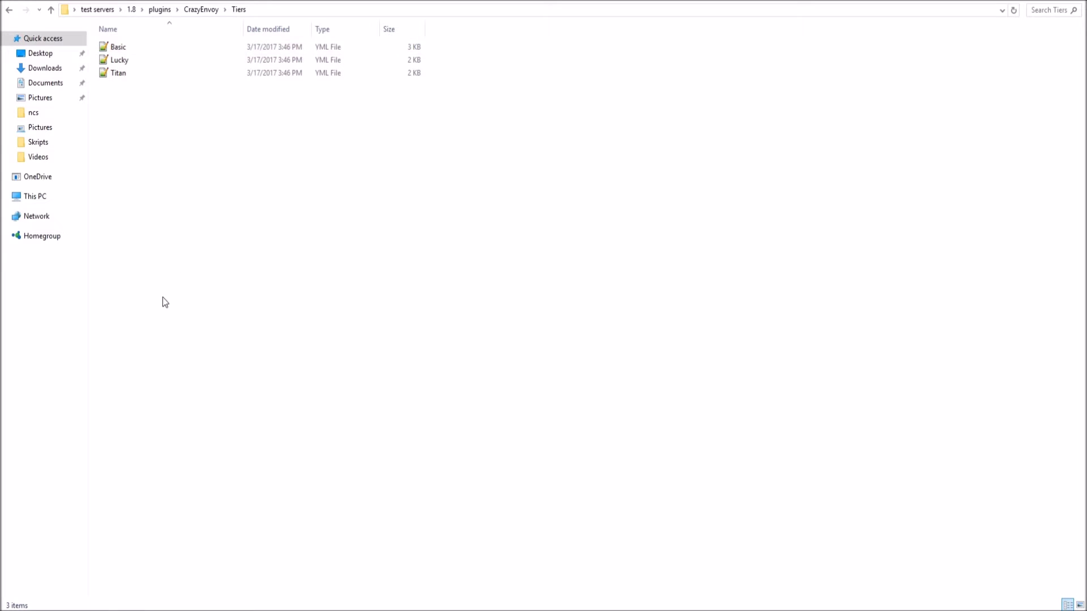
left_click(10, 10)
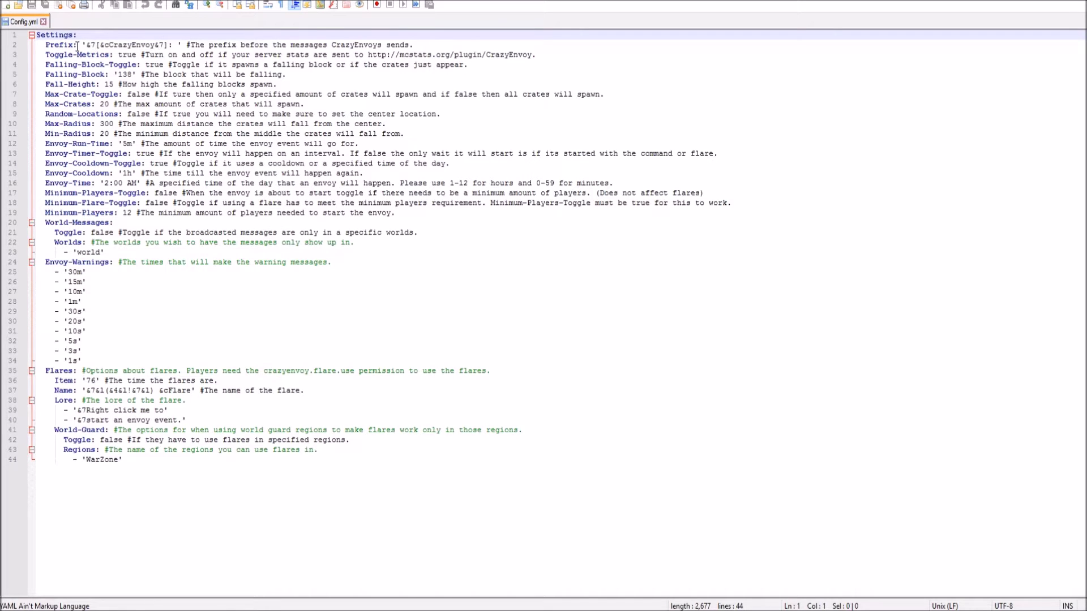
- In Notepad++, examine the prefix, falling block, fall height and maximum crate settings in Config.yml
left_click_drag(90, 45, 192, 46)
left_click(171, 46)
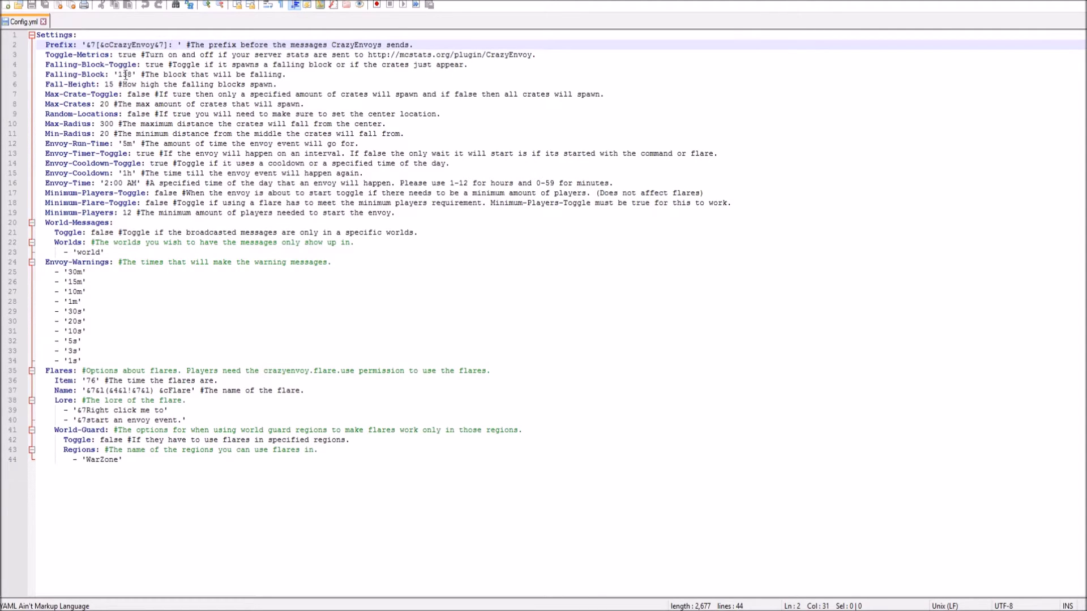
left_click_drag(131, 74, 120, 75)
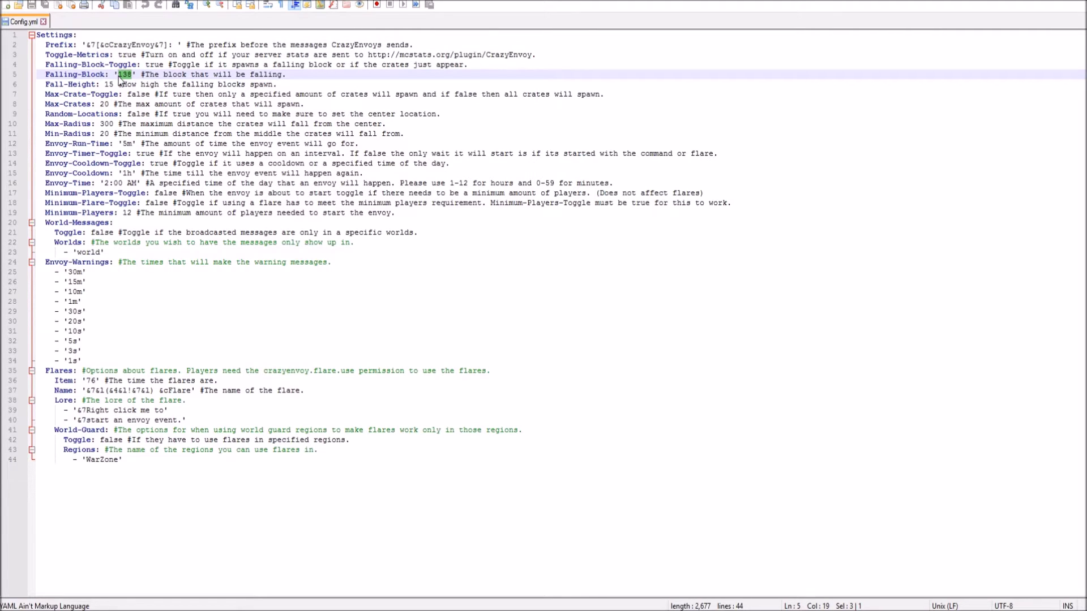
left_click_drag(115, 84, 104, 84)
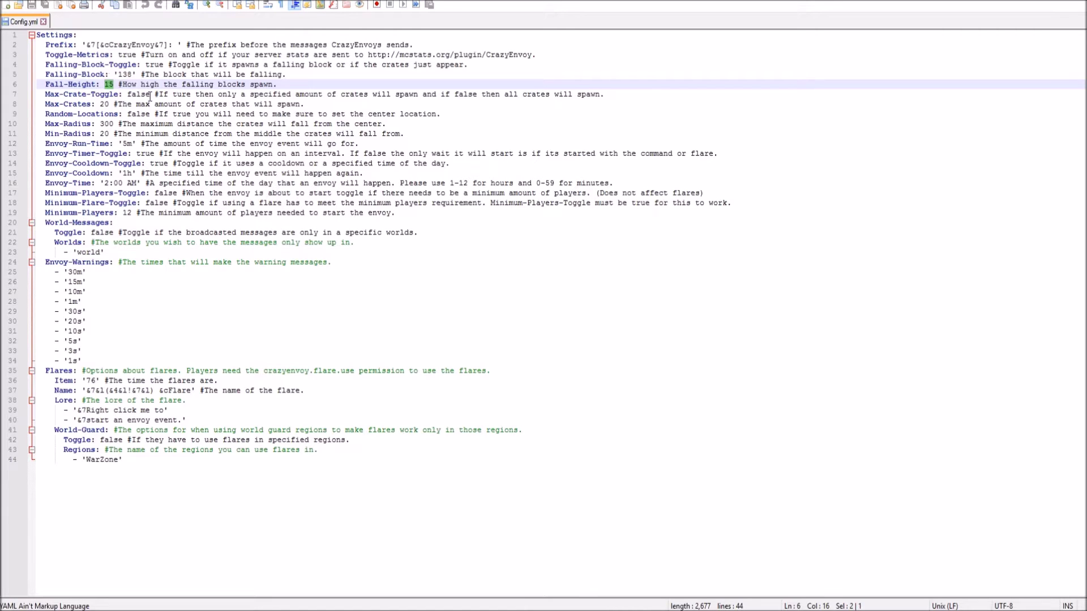
left_click_drag(151, 94, 127, 95)
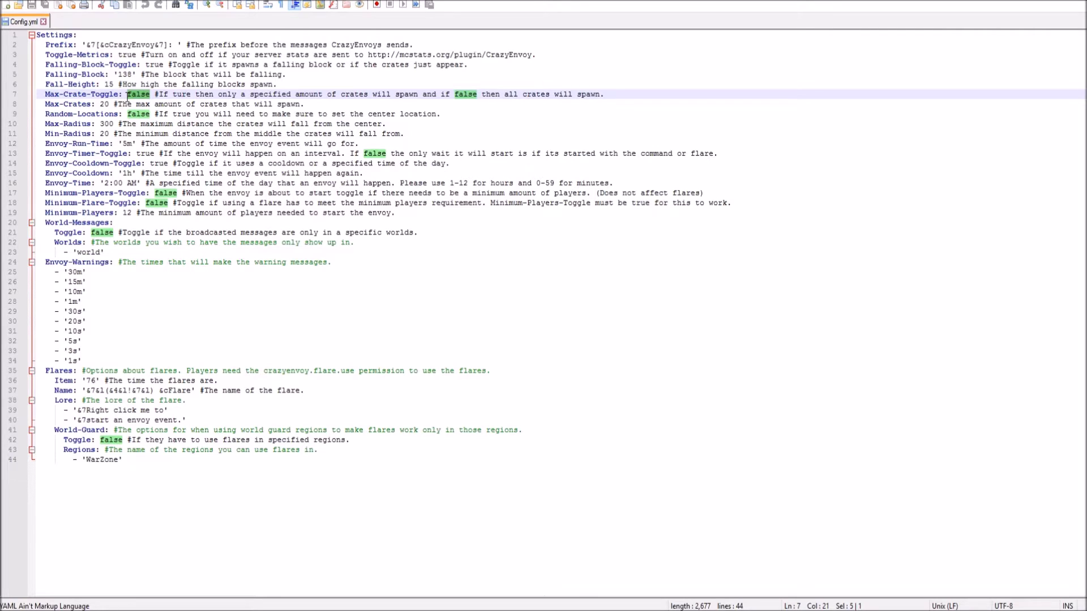
left_click_drag(109, 104, 100, 104)
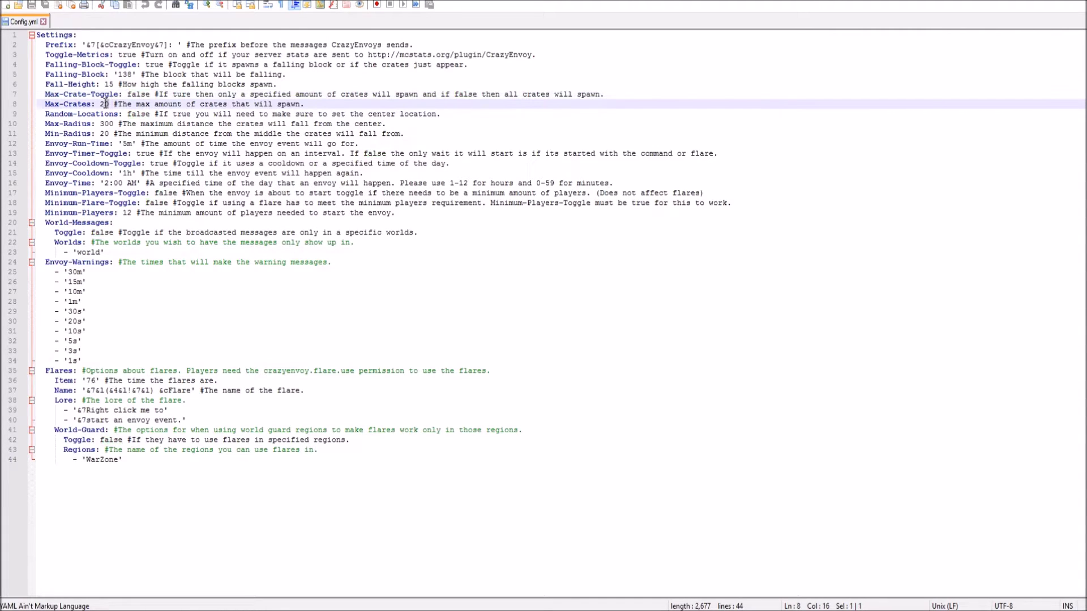
double_click(147, 96)
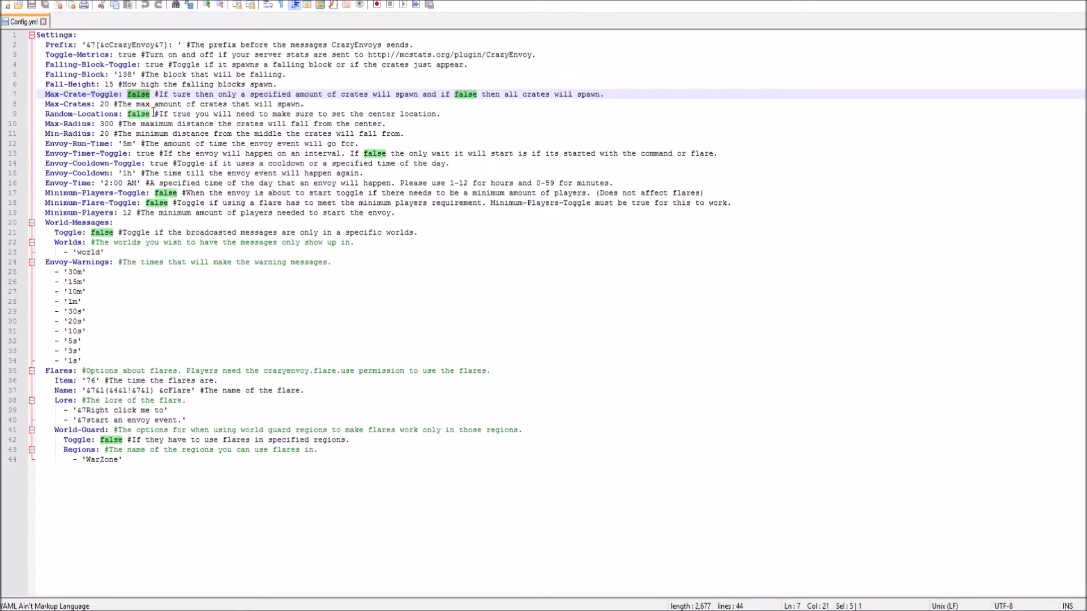
- Examine the random location, radius, cooldown, envoy time and minimum player settings in Config.yml
left_click_drag(155, 116, 132, 116)
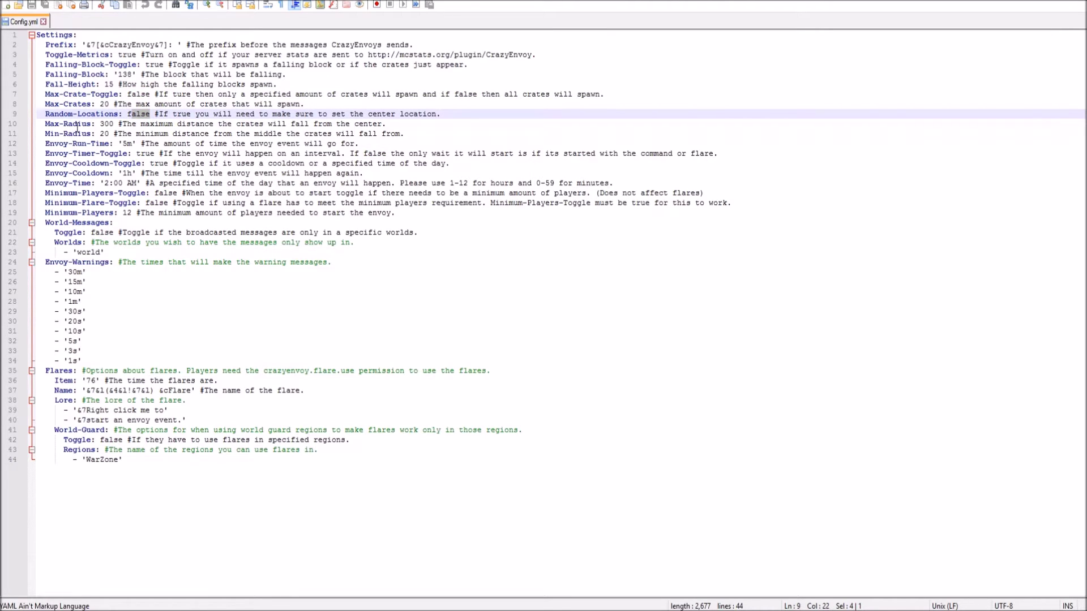
left_click(111, 124)
left_click_drag(110, 137, 100, 137)
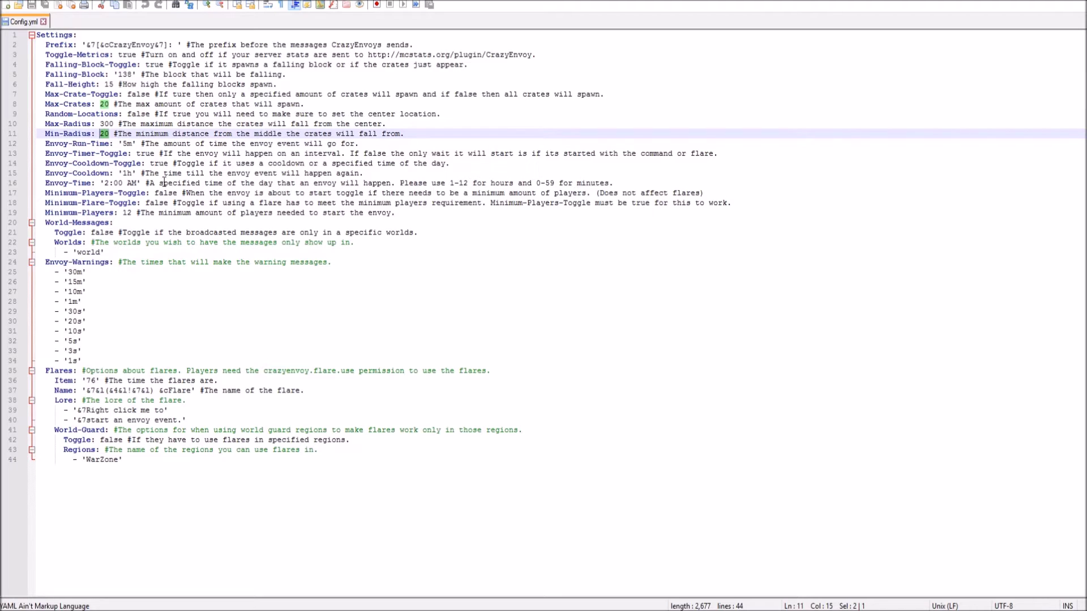
left_click(126, 174)
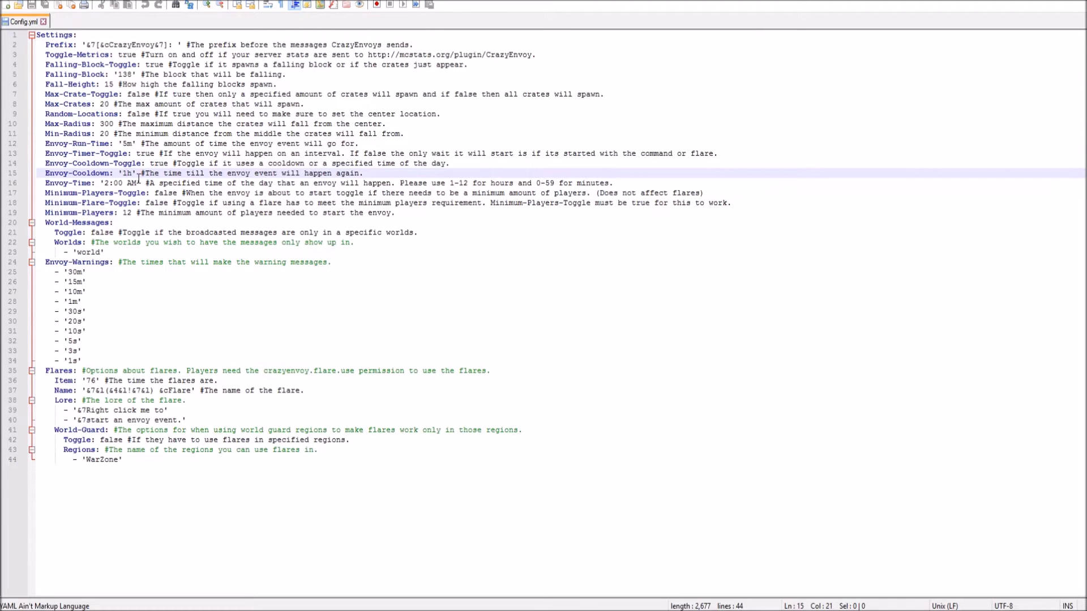
left_click(113, 185)
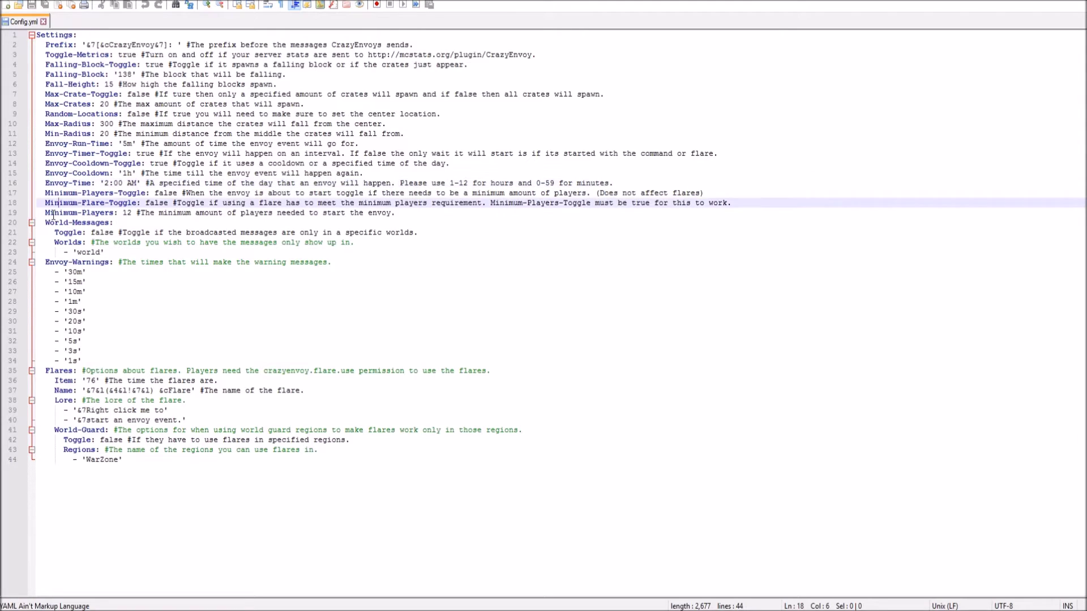
left_click_drag(45, 213, 122, 213)
left_click(121, 213)
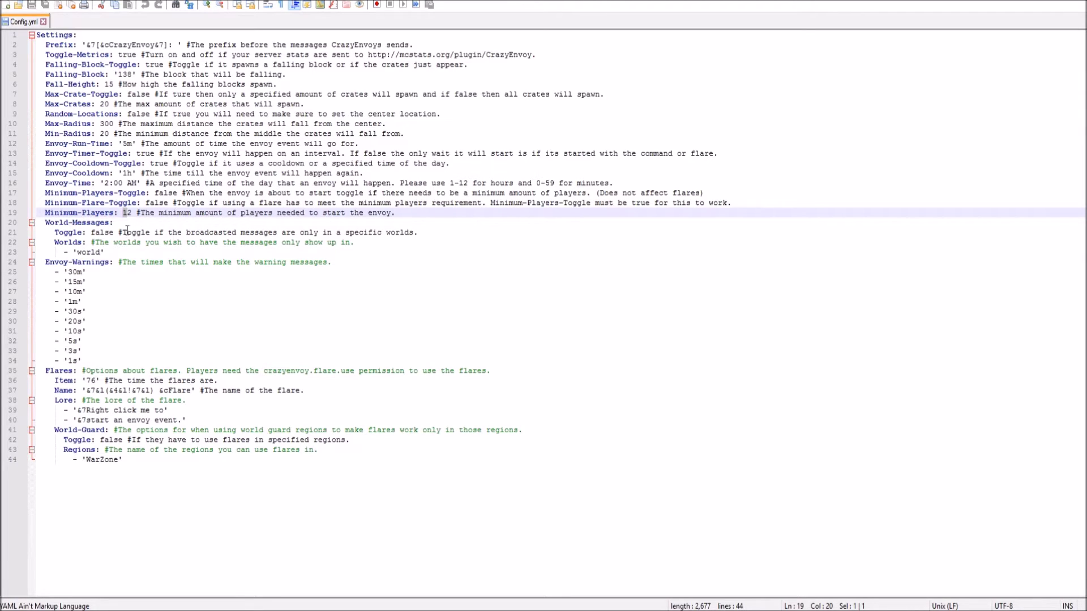
- Add a 'world_nether' entry below 'world' in the Worlds list of the World-Messages section
left_click_drag(106, 252, 43, 253)
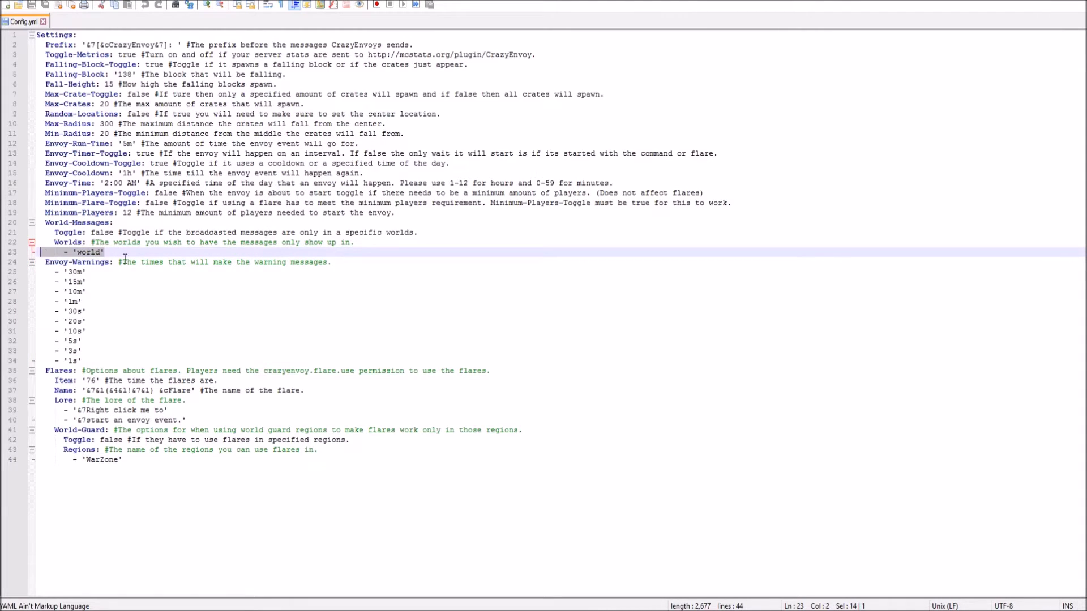
left_click(124, 255)
left_click_drag(111, 257, 54, 253)
left_click(107, 253)
key("Return")
type("-")
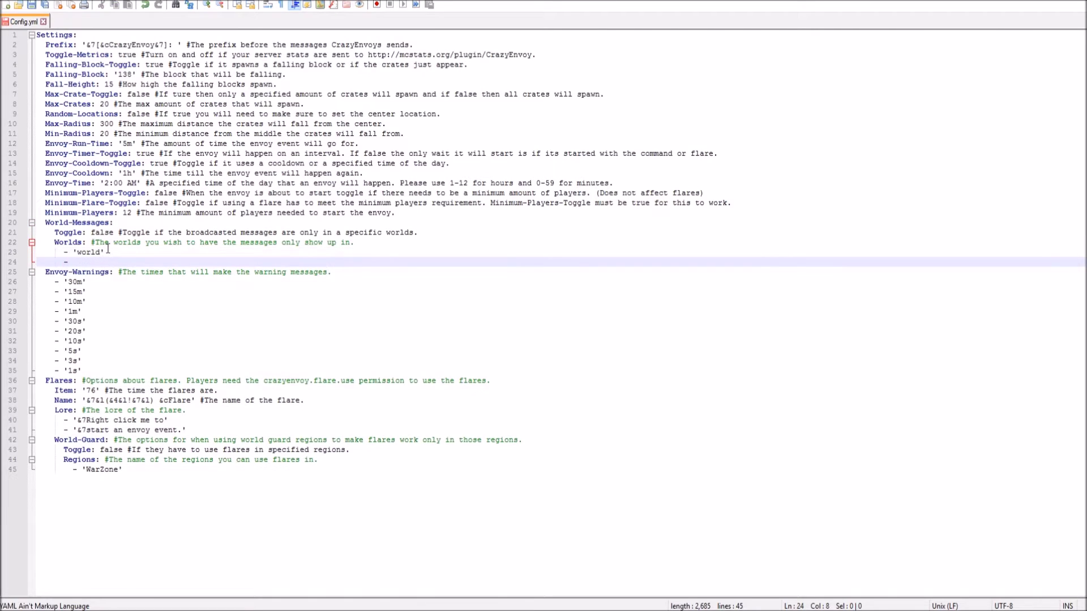
type(" 'world ")
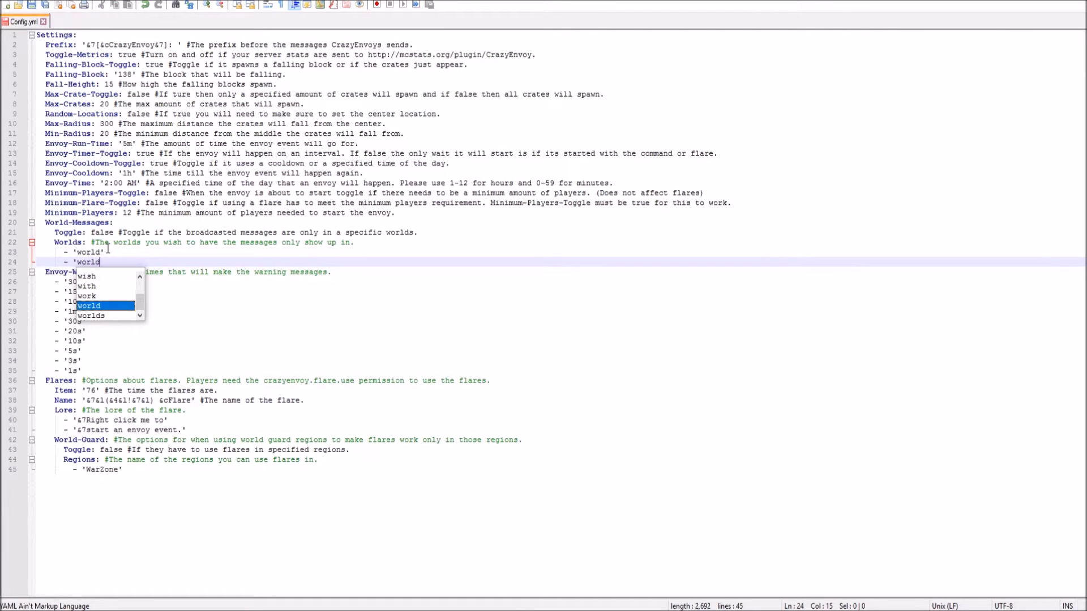
type("nether'")
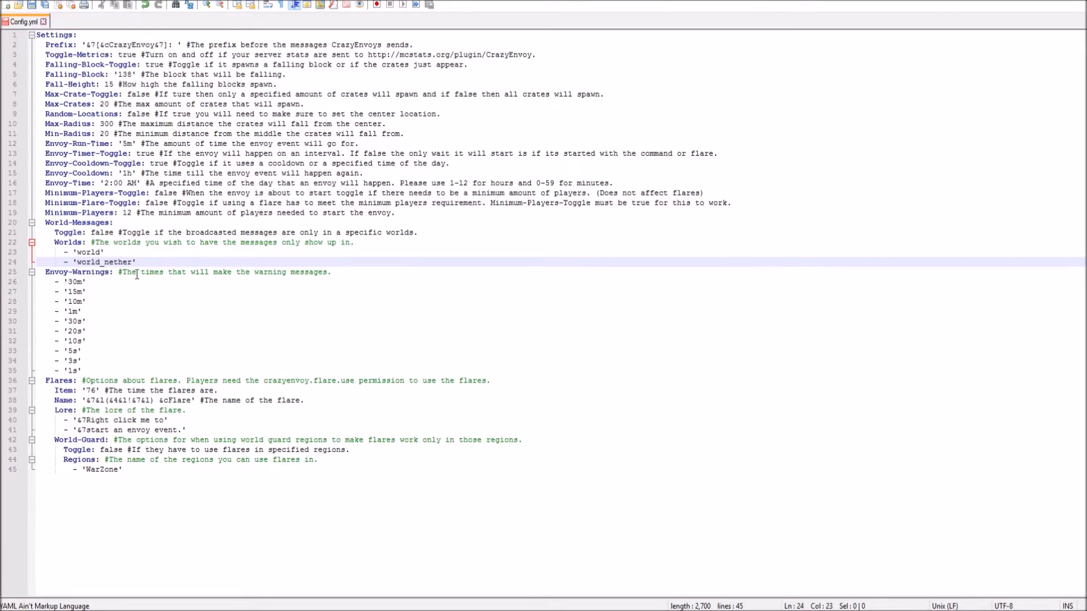
- Examine the list of warning times under Envoy-Warnings in Config.yml
left_click(93, 281)
left_click_drag(91, 291, 69, 371)
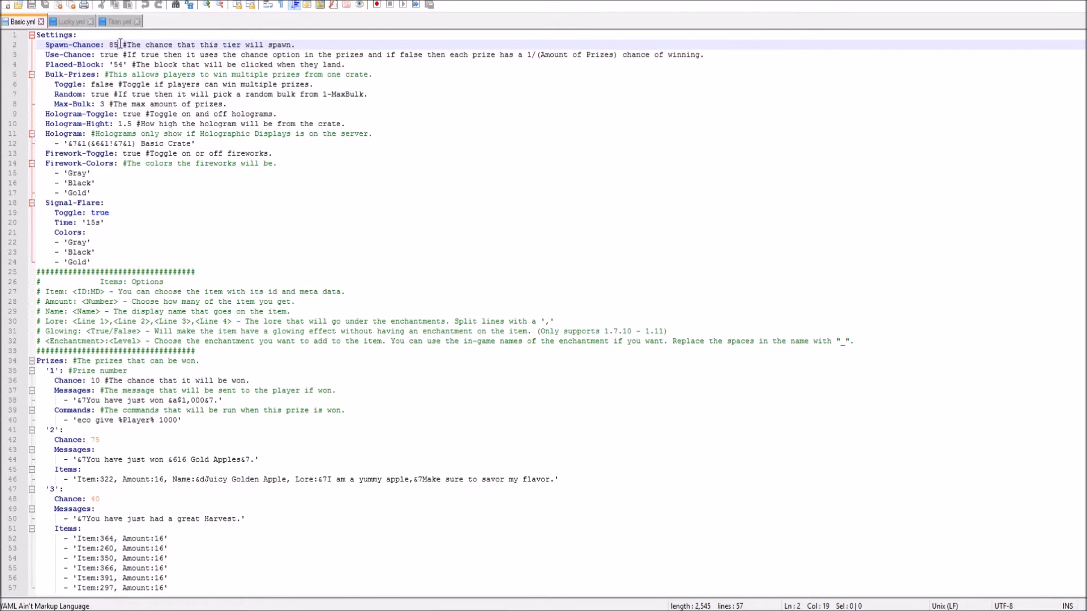
- Examine the spawn chance, placed block, bulk prize, hologram and firework color settings in Basic.yml
left_click_drag(119, 45, 110, 47)
left_click(77, 65)
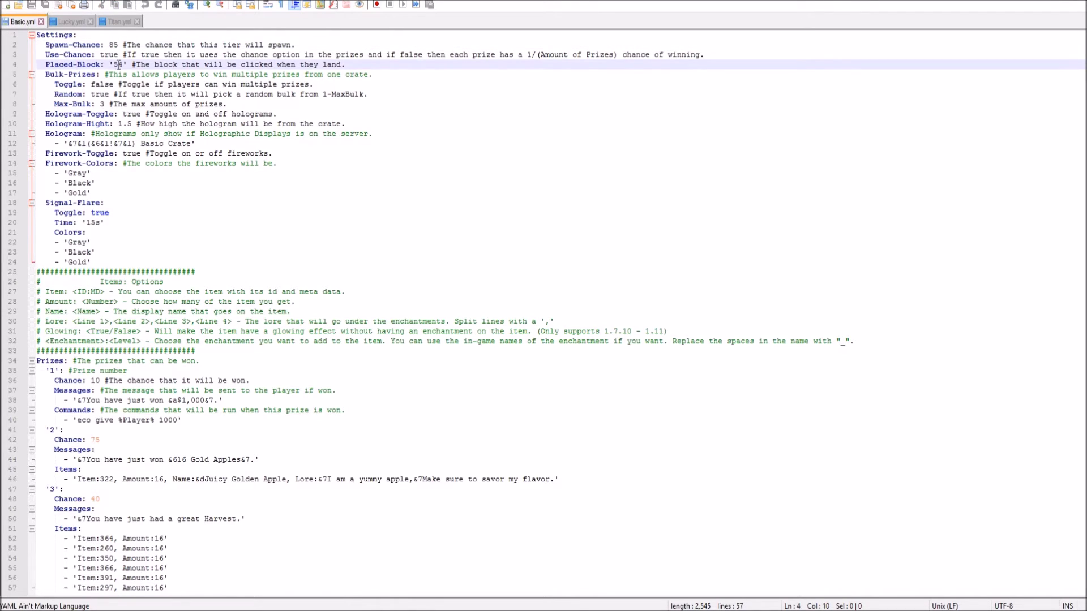
left_click_drag(125, 65, 110, 64)
left_click_drag(73, 84, 286, 75)
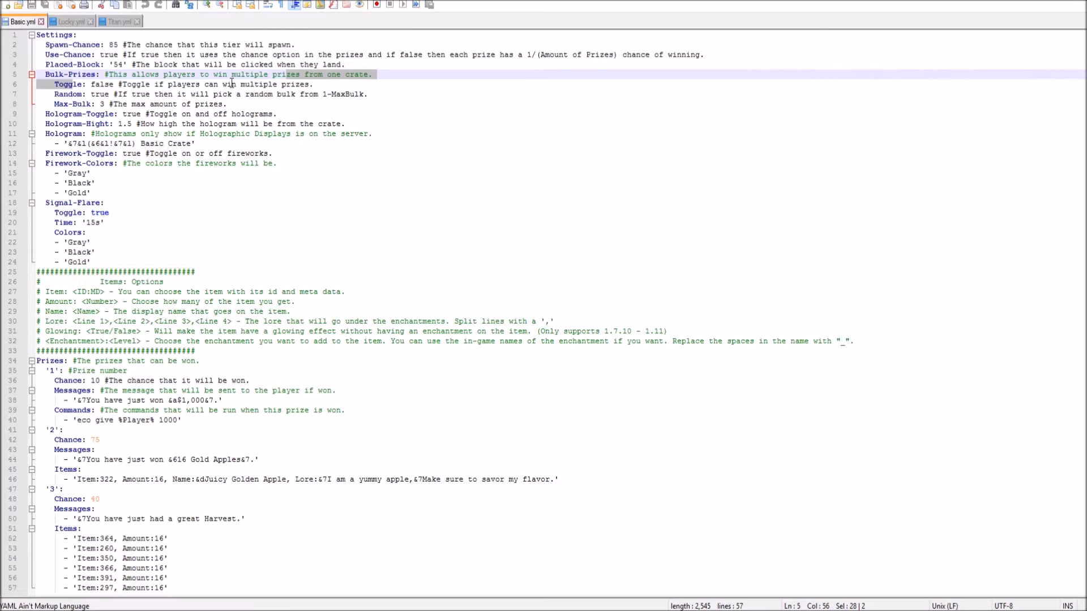
left_click_drag(219, 84, 217, 78)
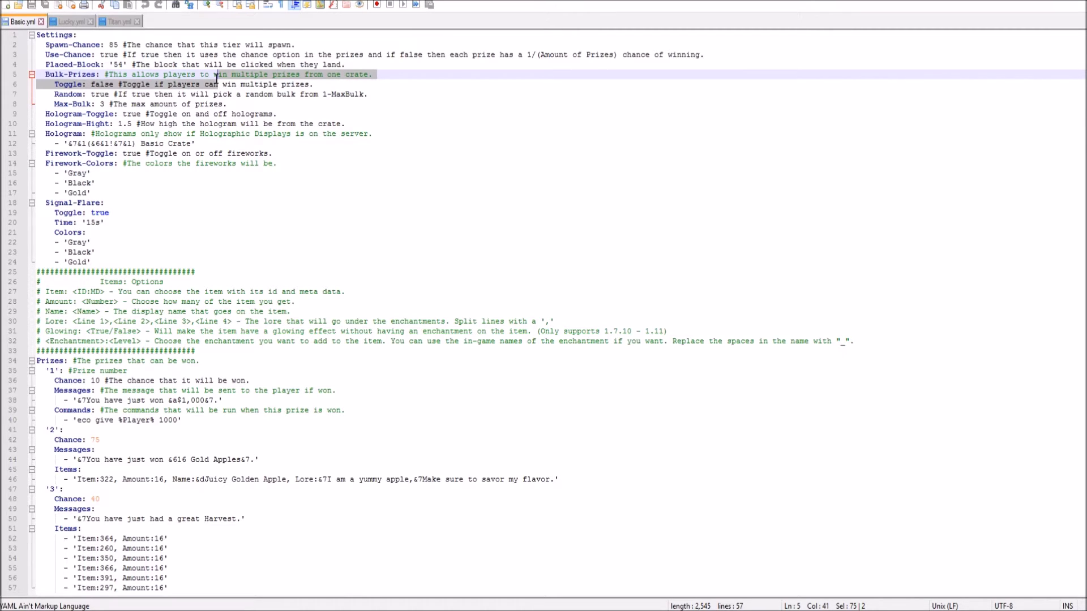
left_click(217, 77)
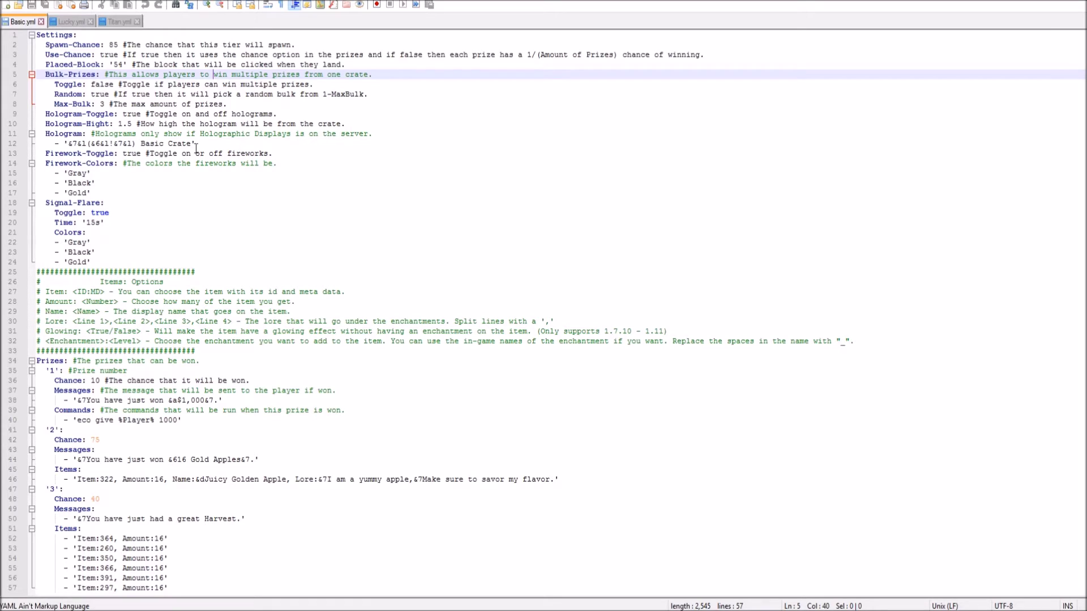
left_click(113, 144)
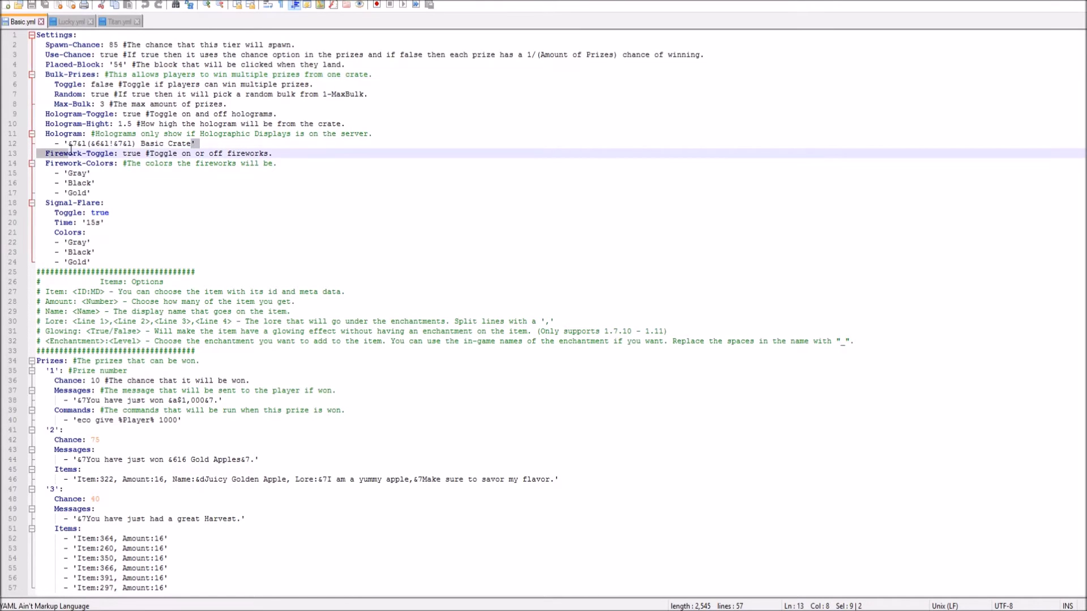
left_click_drag(193, 144, 86, 144)
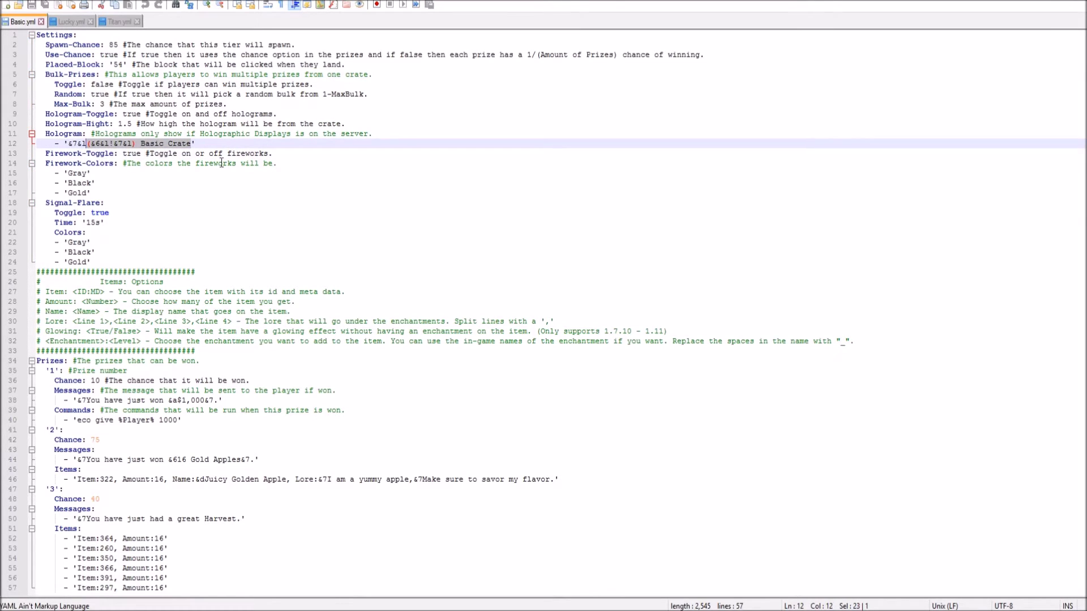
left_click_drag(95, 193, 39, 193)
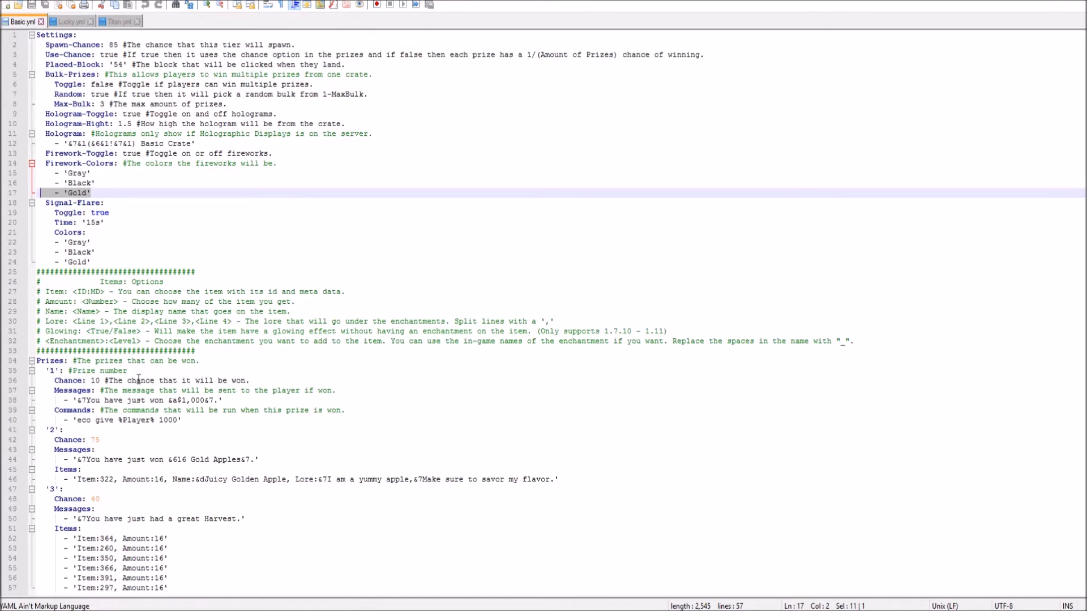
- Examine the item options comments and the number and chance of the first prize in Basic.yml
left_click(154, 311)
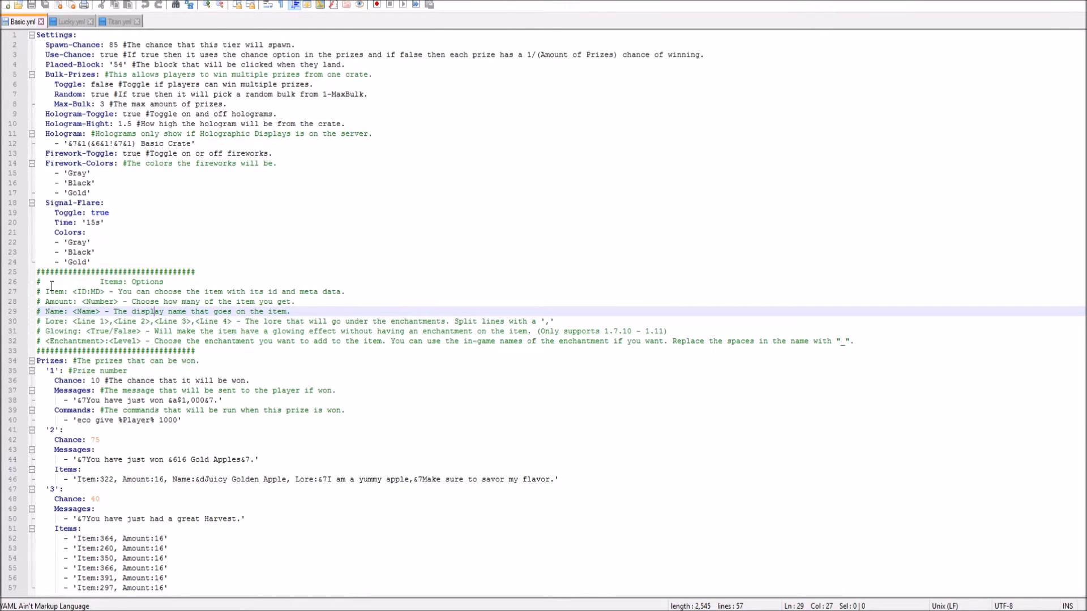
left_click_drag(45, 291, 342, 344)
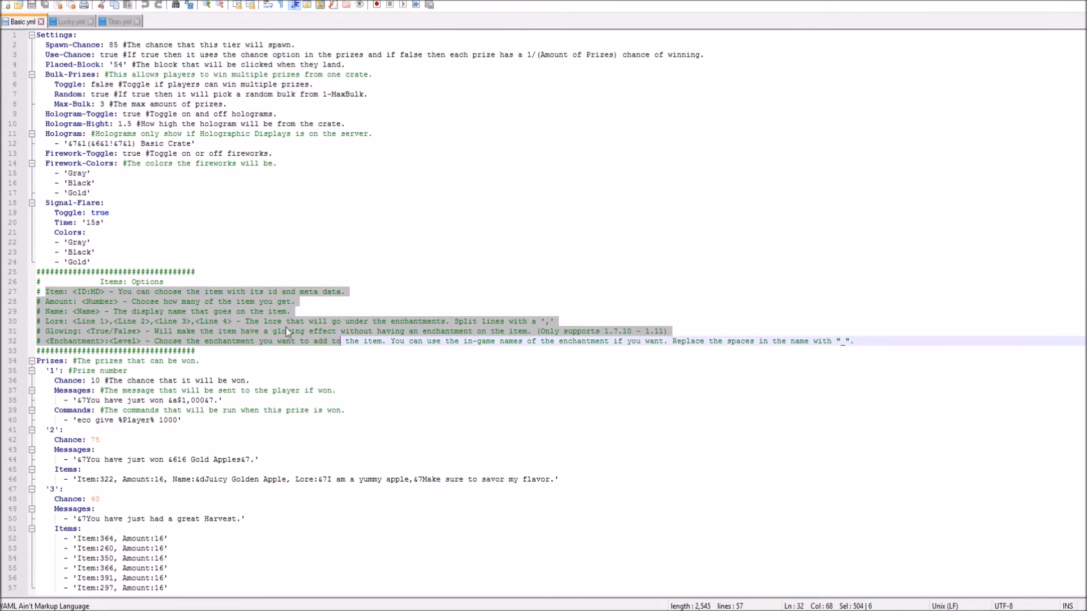
left_click(91, 311)
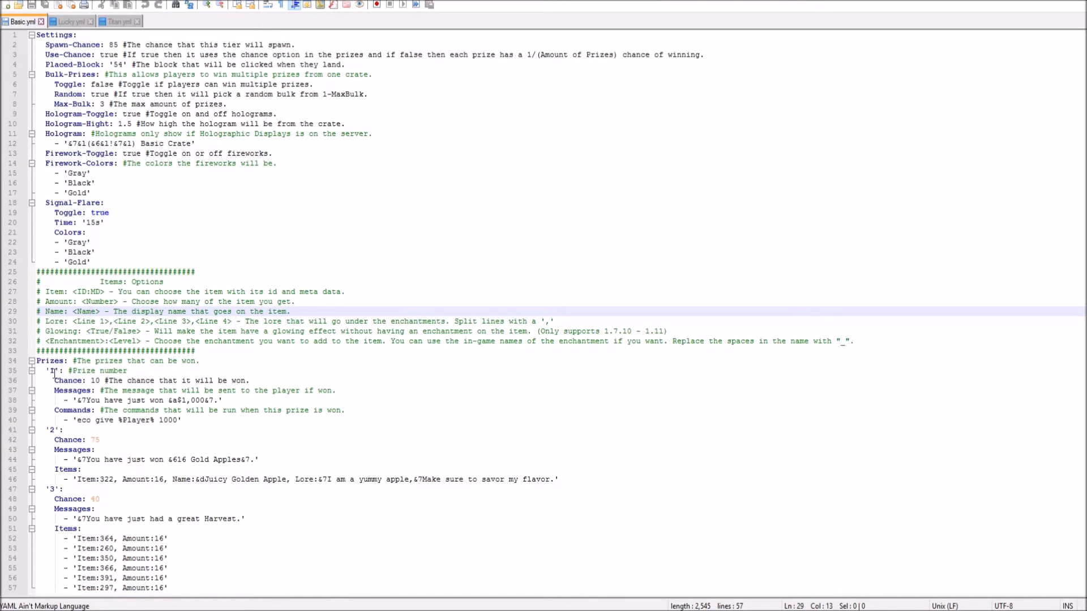
left_click_drag(45, 371, 214, 380)
left_click(32, 391)
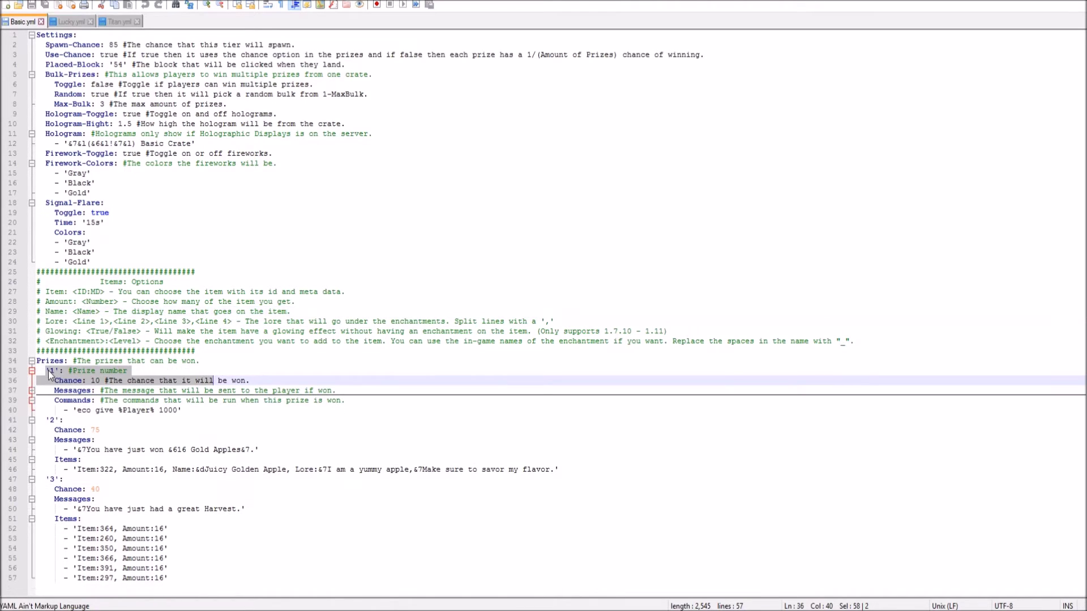
left_click(50, 370)
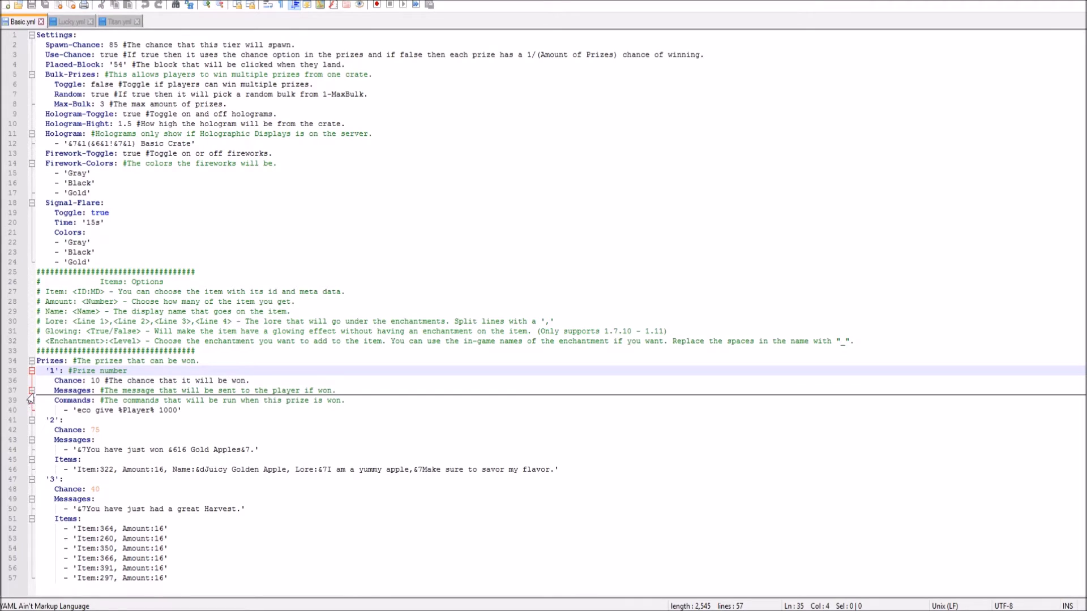
left_click(32, 391)
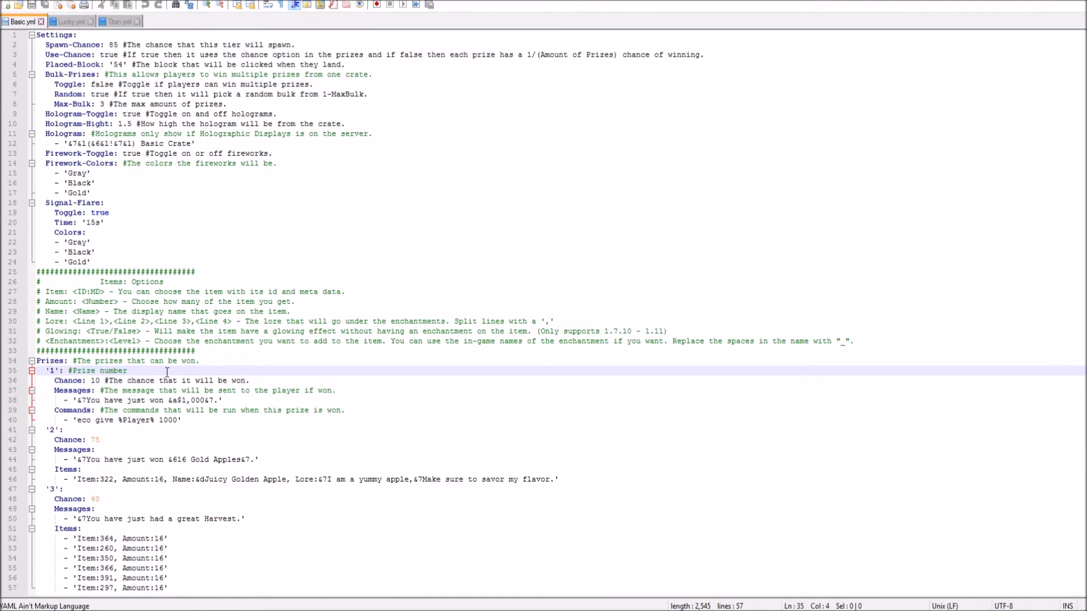
left_click_drag(151, 372, 69, 372)
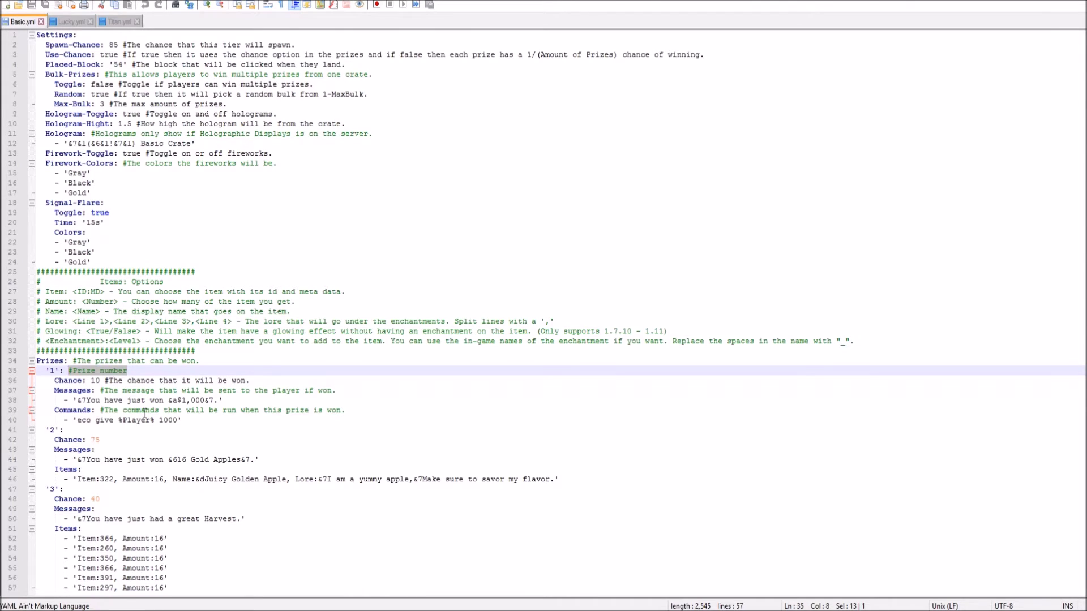
- Duplicate the entire prize '2' entry in Basic.yml, inserting the copy directly below the original
left_click_drag(223, 401, 77, 401)
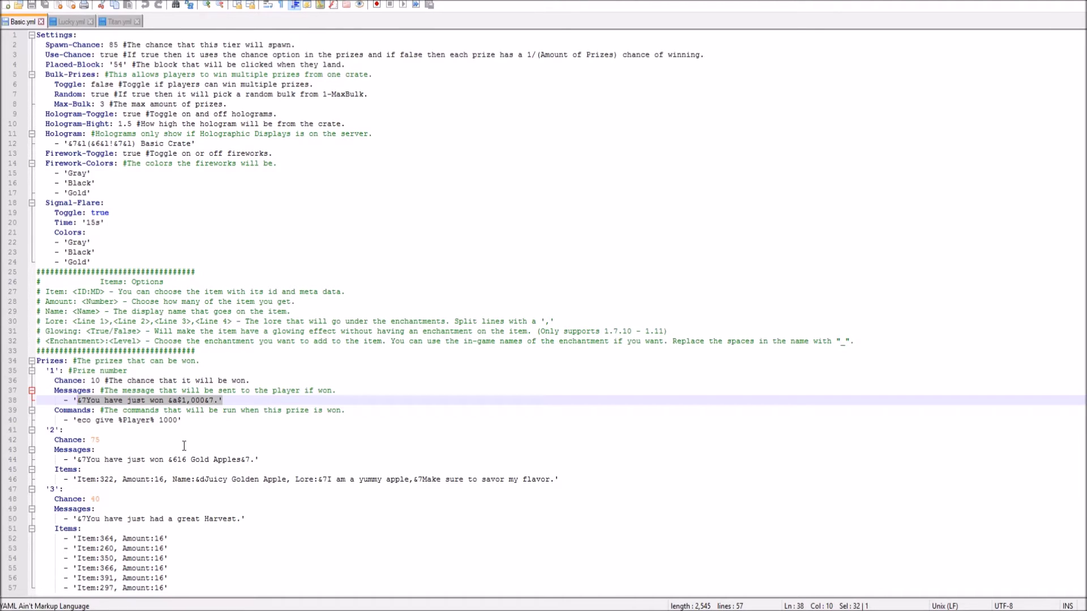
left_click_drag(44, 430, 115, 439)
left_click(49, 431)
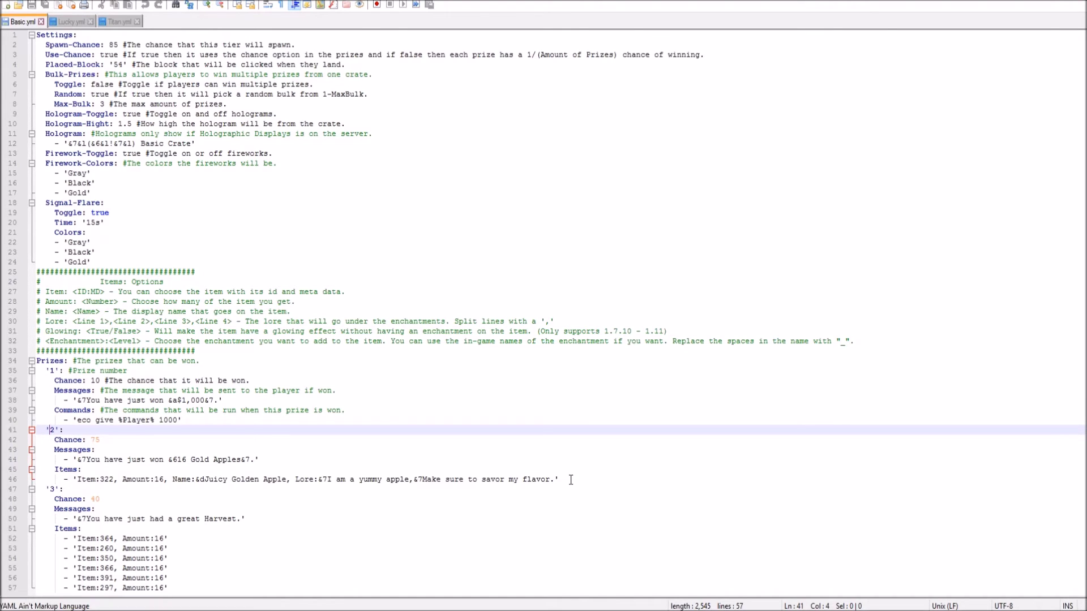
left_click_drag(571, 480, 36, 431)
key("ctrl+c")
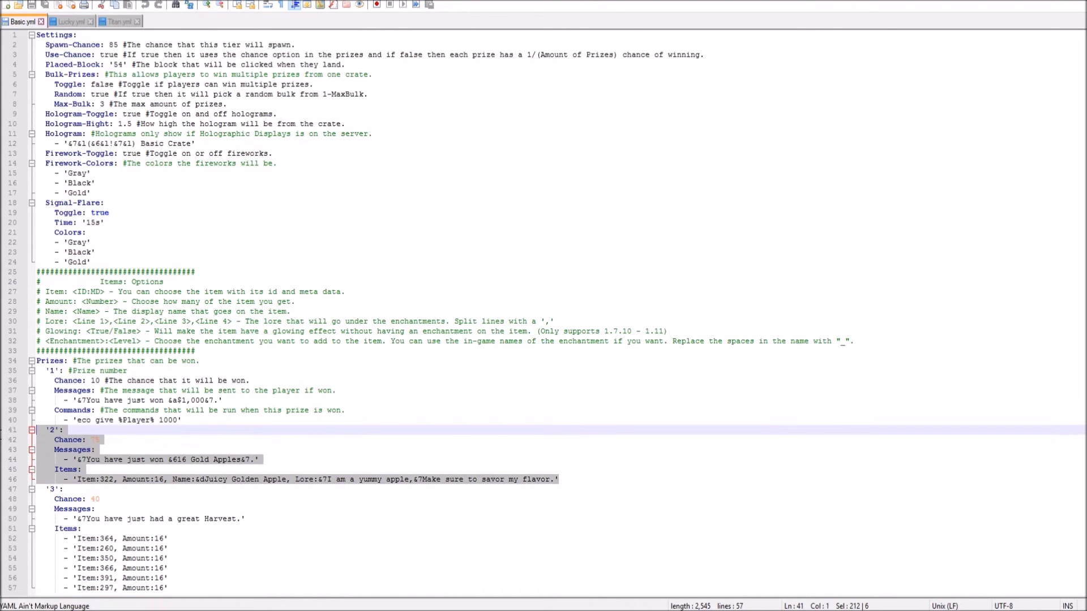
left_click(578, 480)
key("Return")
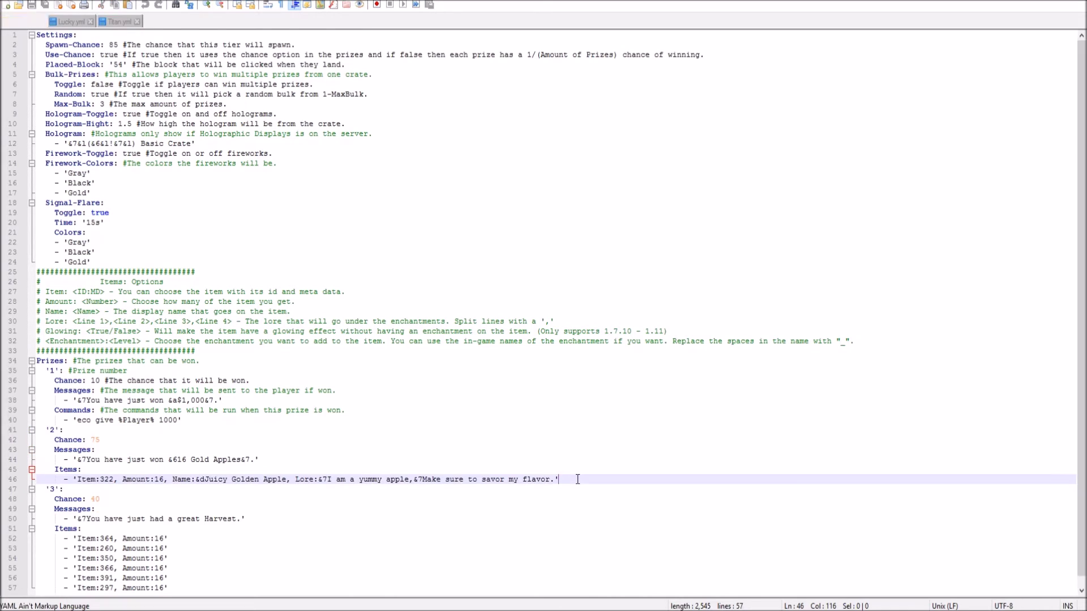
key("ctrl+v")
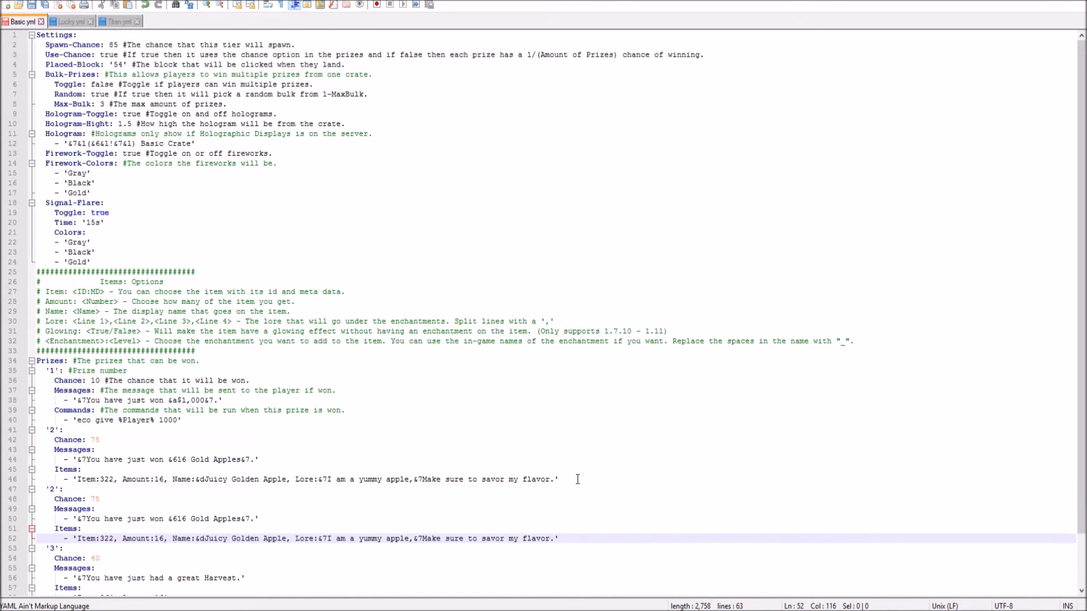
- Renumber the copied prize entry as '3' and the harvest prize below it as '4'
left_click(55, 489)
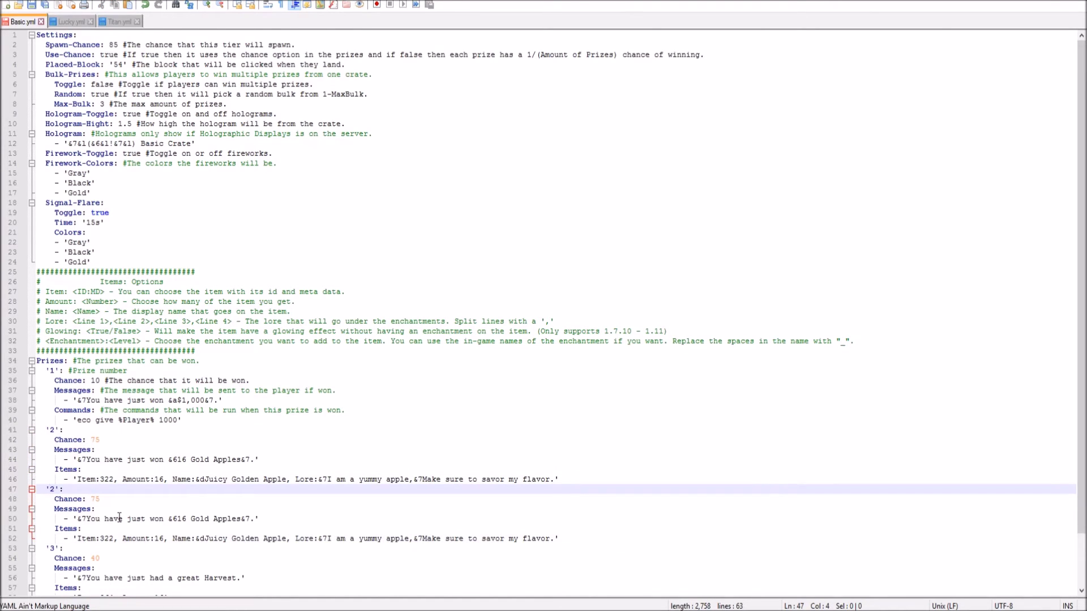
scroll(119, 517, "down", 2)
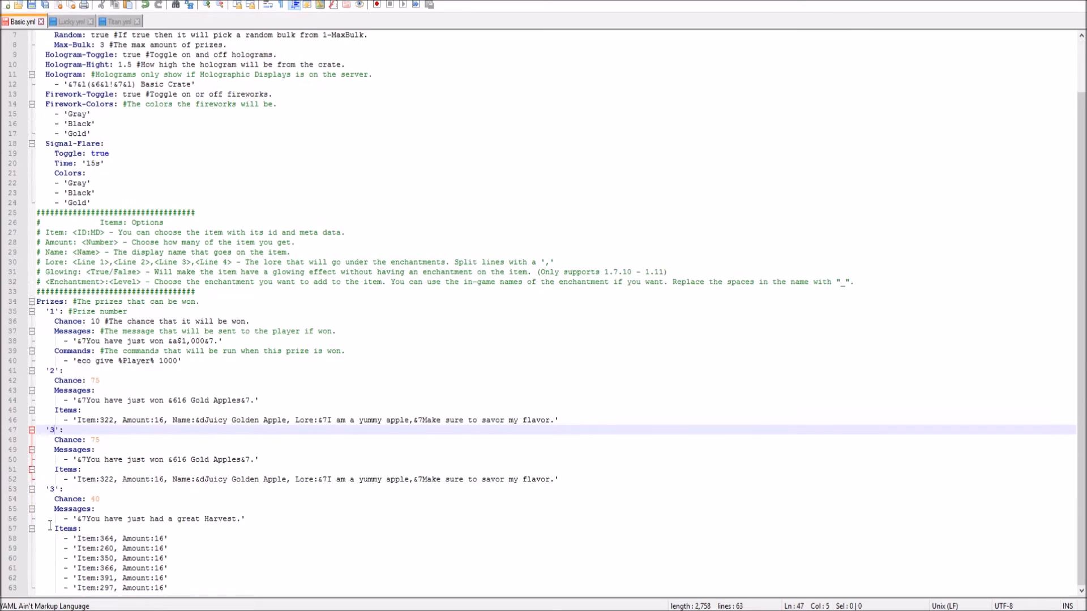
key("Down")
key("Down")
key("Down")
key("Down")
key("Down")
key("Down")
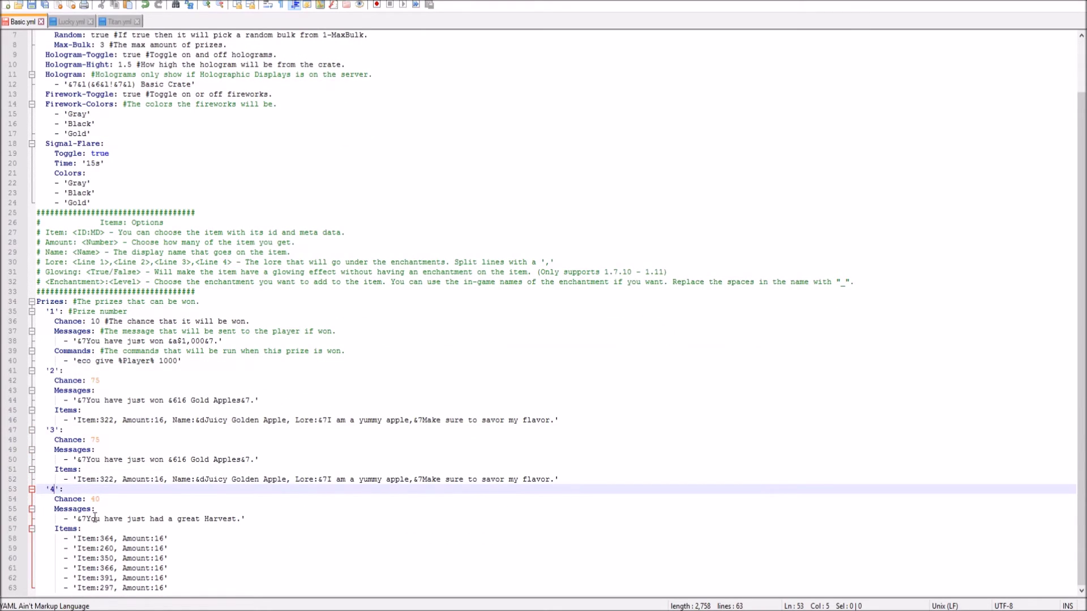
- Set prize '3' message to '&7[&6AWESOME STUFF&]&7.' and its item ID to 322:1
left_click_drag(242, 459, 86, 460)
type("[&6AWESOME STUFF&]")
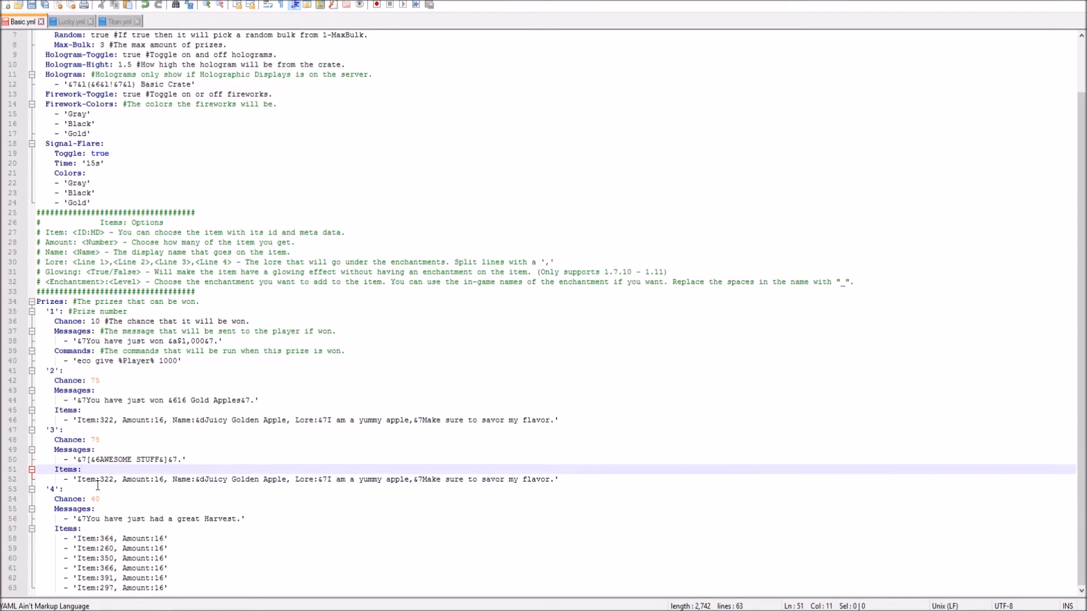
left_click(99, 479)
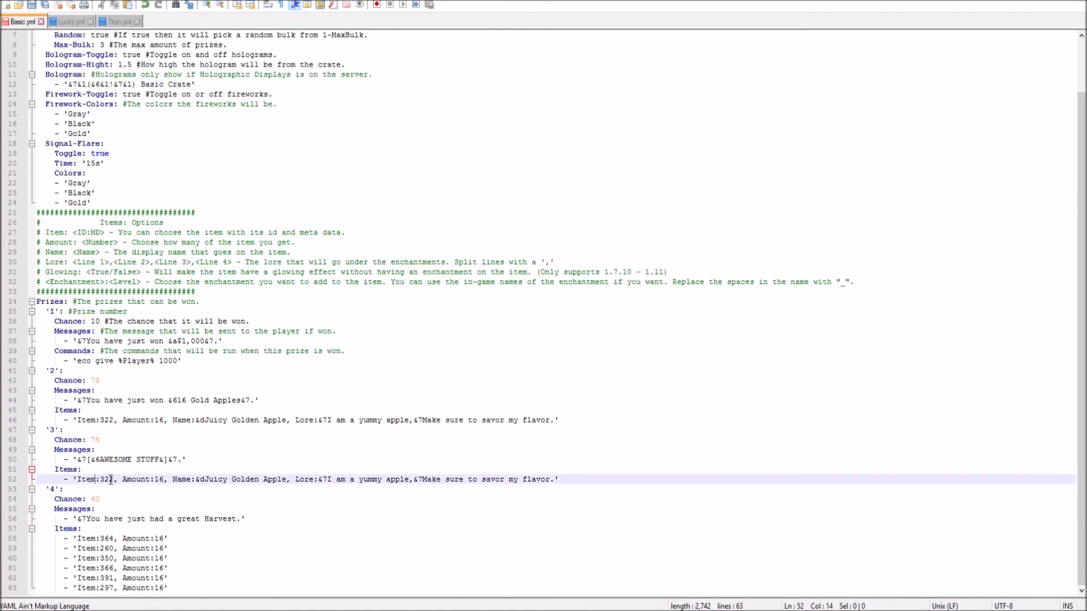
left_click(112, 479)
type(":1")
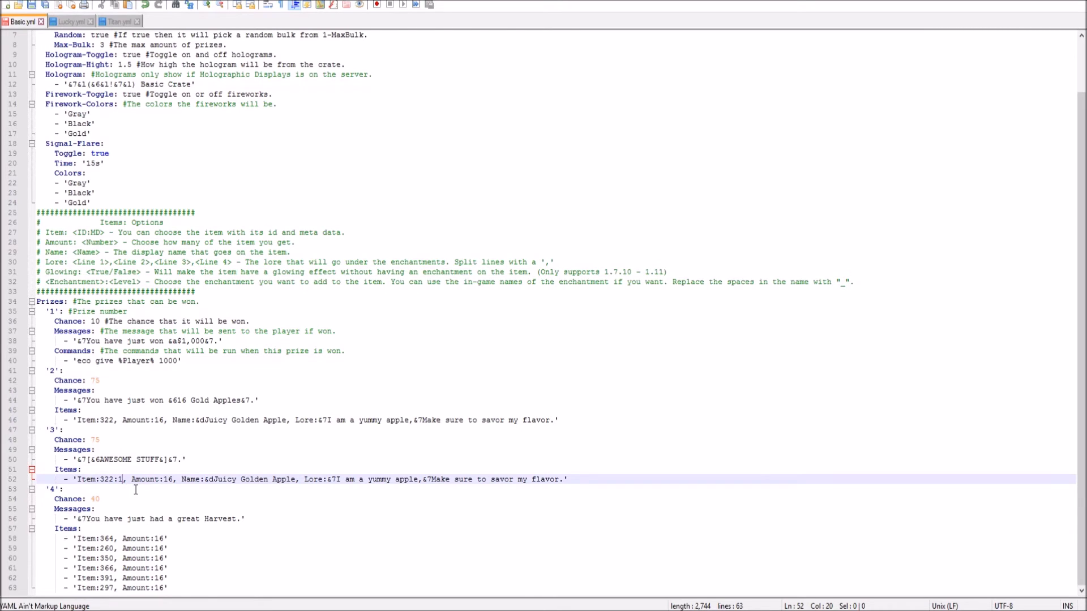
- Set prize '3' item amount to 1 and its name to '&dJuicy God Apple'
left_click(173, 480)
key("BackSpace")
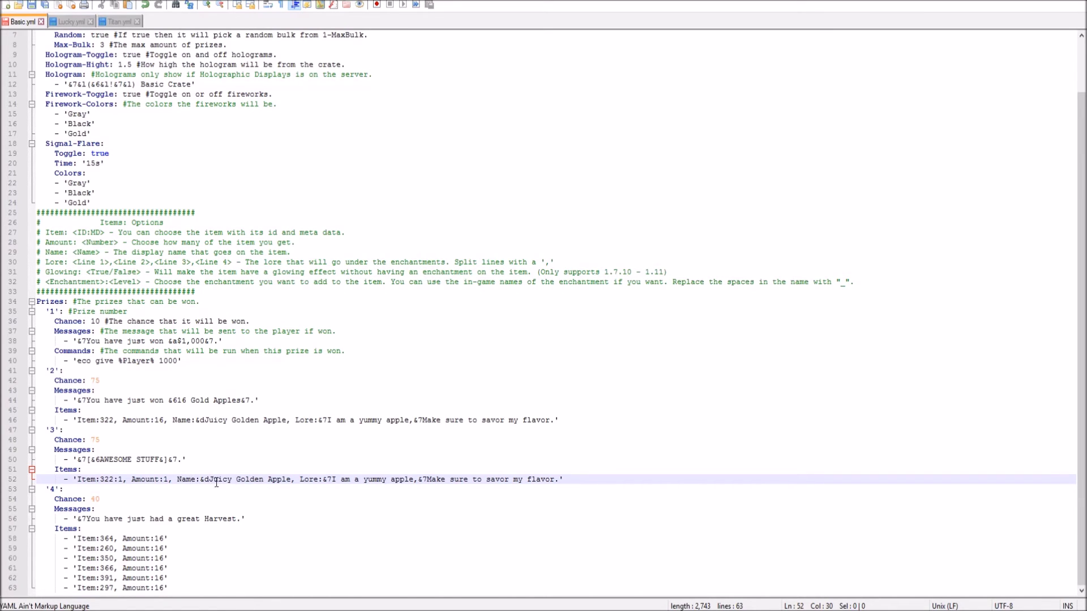
left_click(263, 480)
key("BackSpace")
key("BackSpace")
key("BackSpace")
key("BackSpace")
type("d")
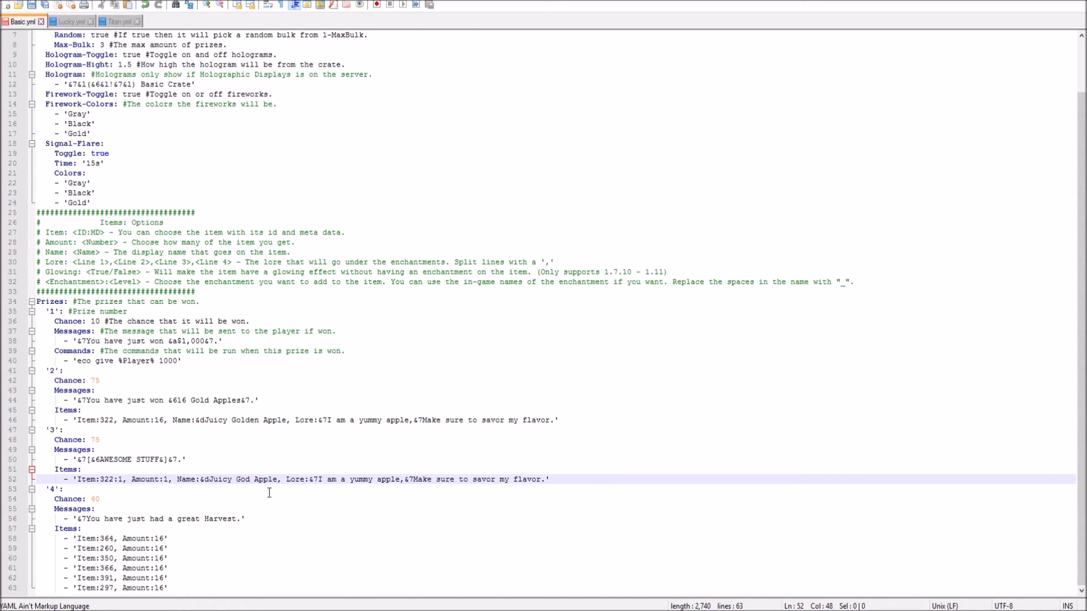
- Try adding the enchantments sharpness:10 and fireaspect:6 after the lore on prize '3' item line
key("End")
key("Left")
type("sha")
key("BackSpace")
key("BackSpace")
key("BackSpace")
key("BackSpace")
key("BackSpace")
type(",")
key("Left")
type(".")
key("Right")
type("sharpness:10, fires")
key("BackSpace")
type("aspect:")
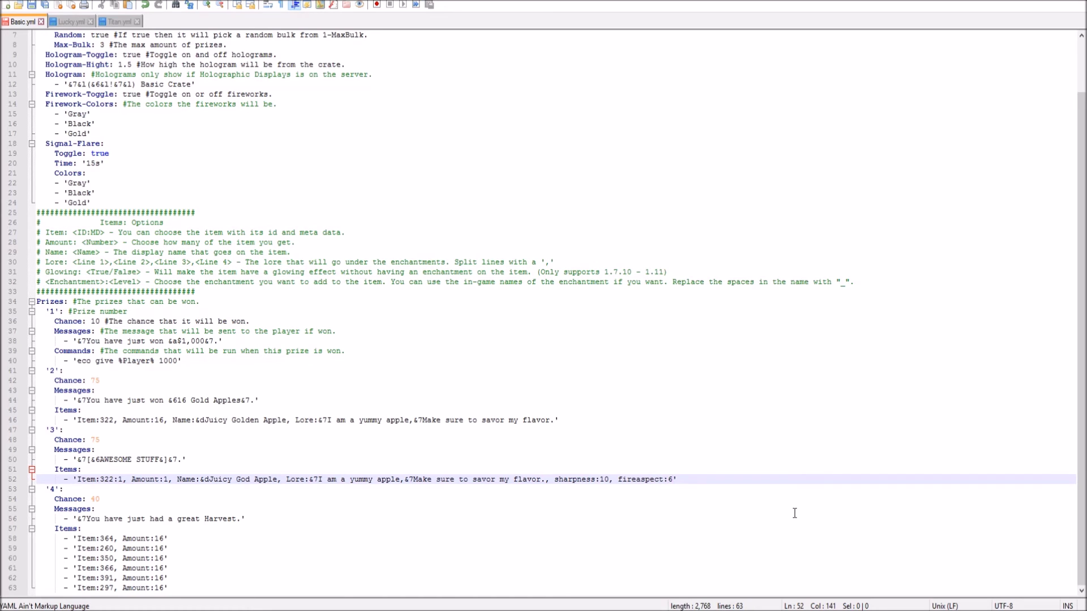
- Remove the sharpness and fireaspect enchantments from prize '3' item line
key("BackSpace")
key("BackSpace")
key("BackSpace")
key("BackSpace")
key("BackSpace")
key("BackSpace")
key("BackSpace")
key("BackSpace")
key("BackSpace")
key("BackSpace")
key("BackSpace")
key("BackSpace")
key("BackSpace")
key("BackSpace")
key("BackSpace")
key("BackSpace")
key("BackSpace")
key("BackSpace")
key("BackSpace")
key("BackSpace")
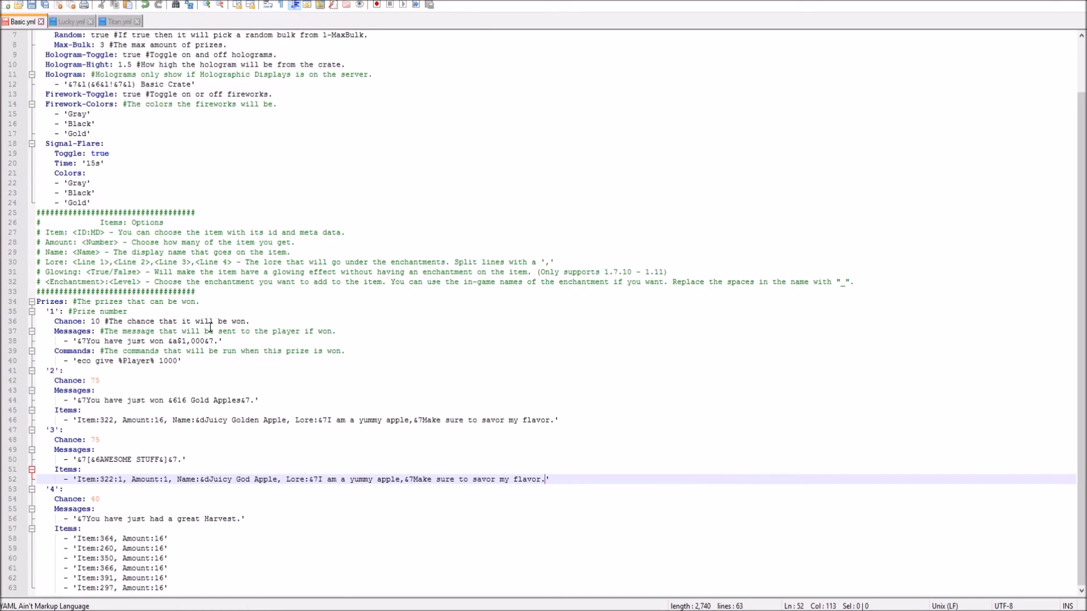
- Examine the sword's enchantments, the item options comments and the armor set items in Lucky.yml
left_click(73, 23)
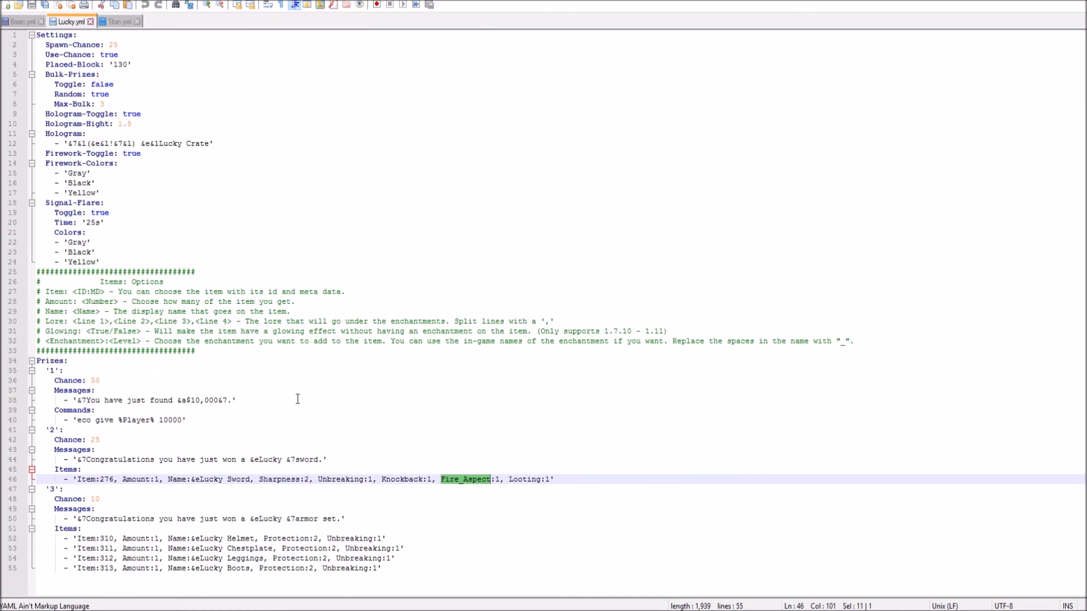
left_click(524, 502)
left_click_drag(318, 480, 367, 484)
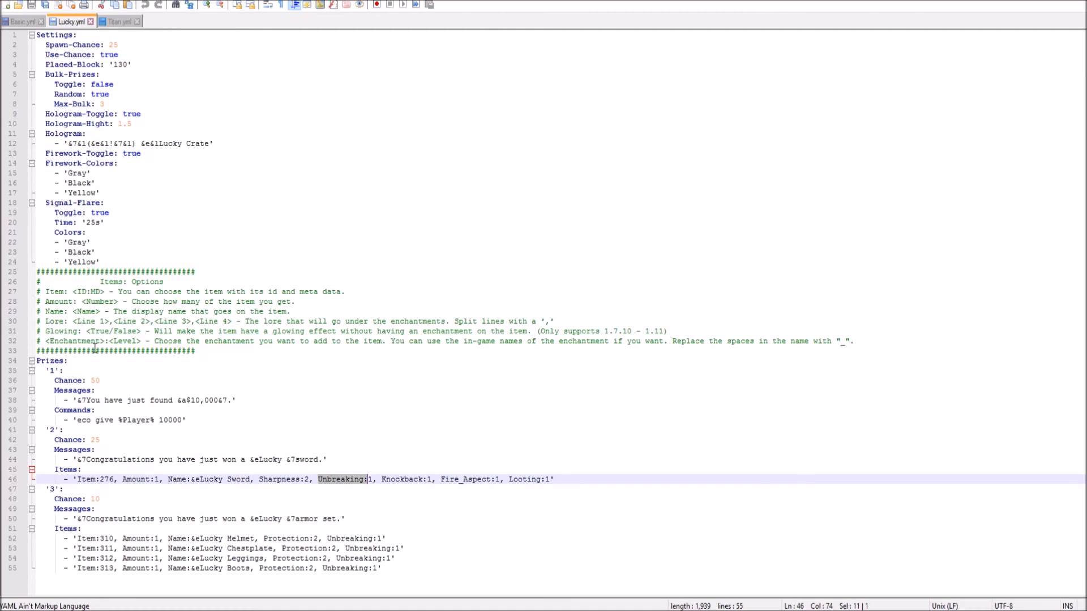
left_click(75, 313)
left_click_drag(75, 313, 117, 301)
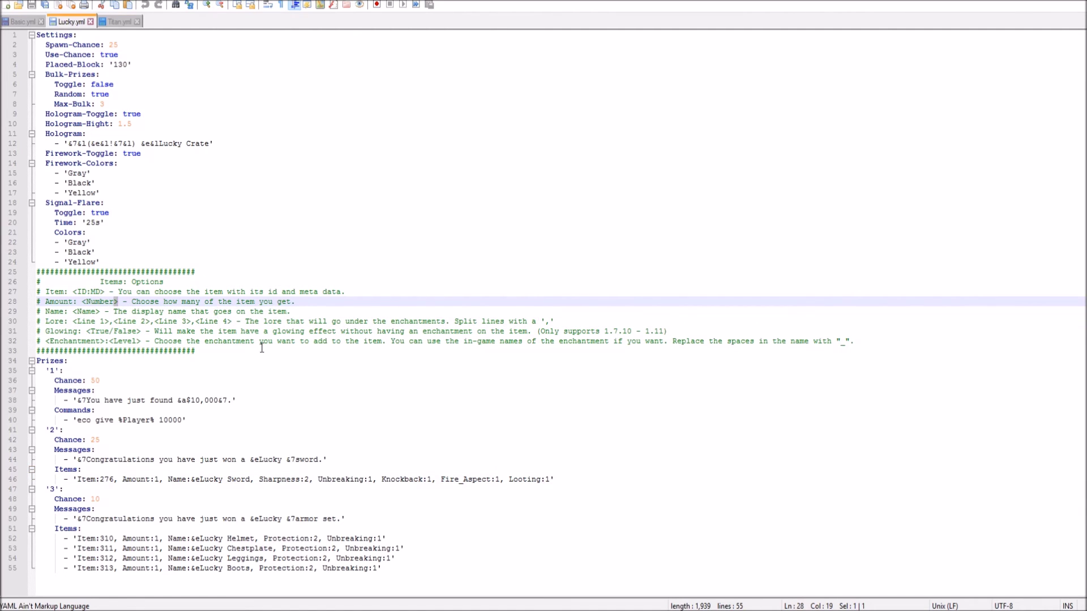
left_click_drag(425, 558, 14, 500)
left_click_drag(382, 568, 77, 539)
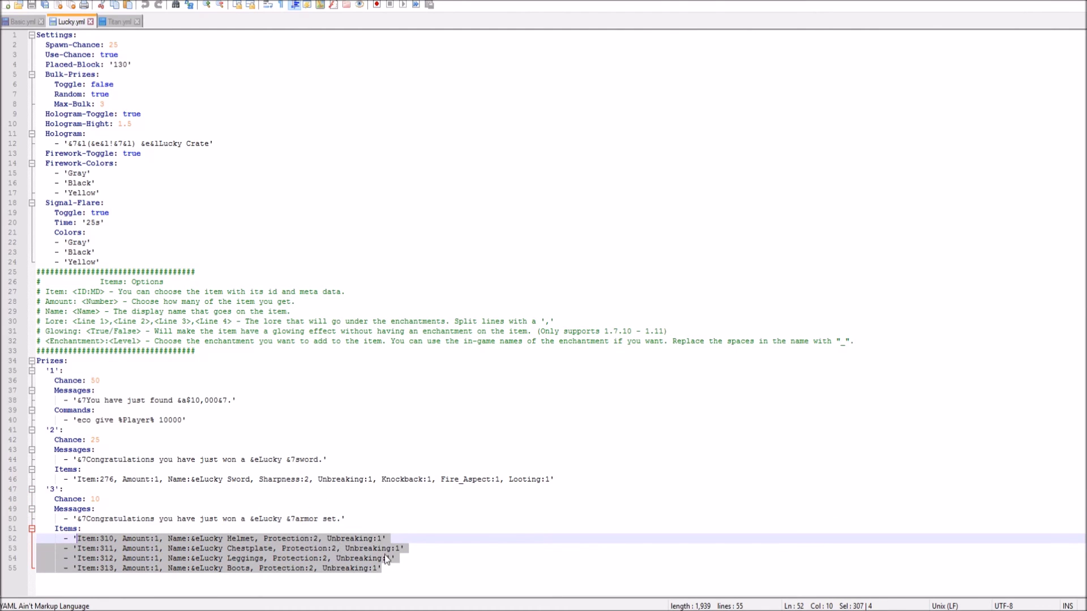
- Examine the prizes, signal flare settings and armor set entry in Titan.yml
left_click(117, 21)
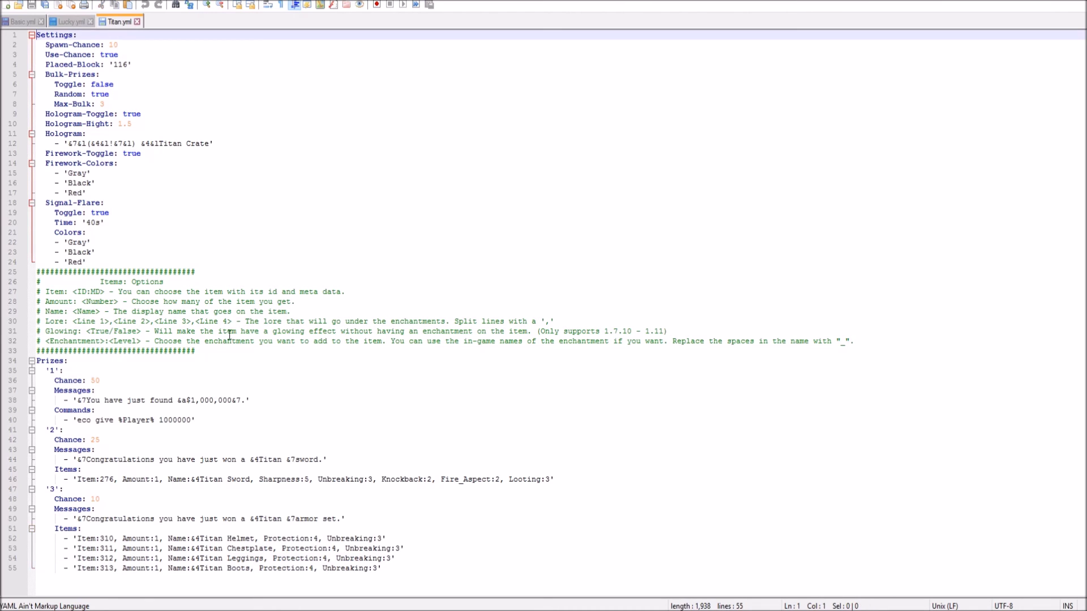
left_click_drag(427, 590, 96, 539)
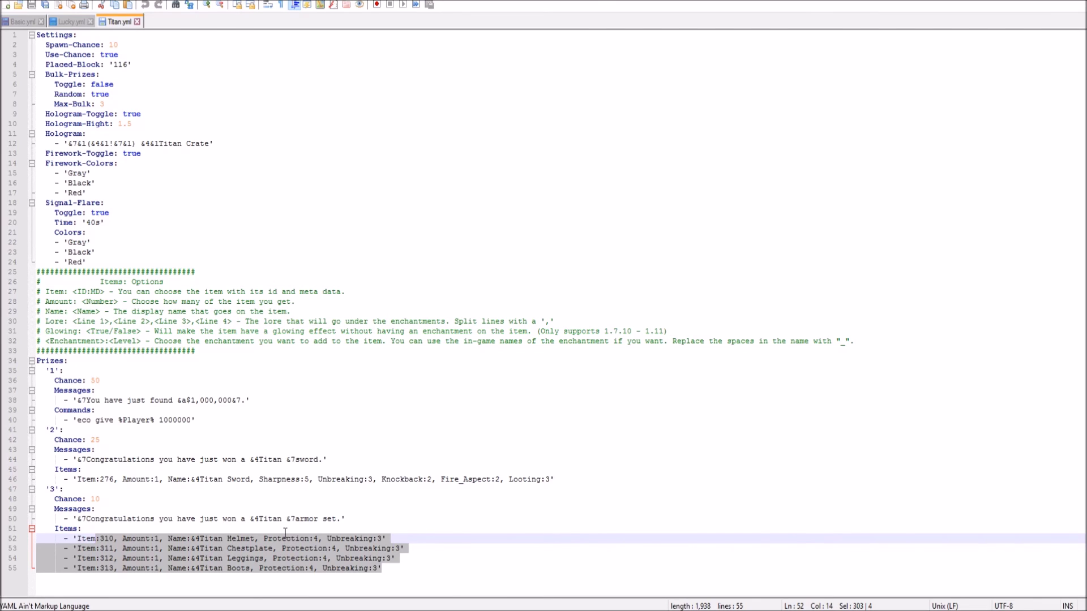
left_click(353, 369)
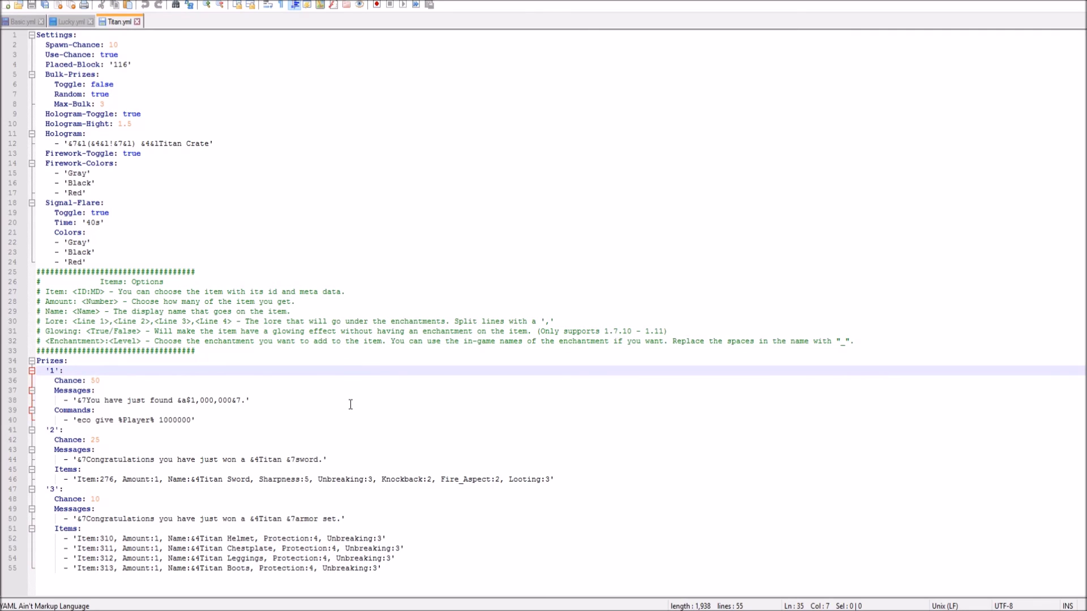
left_click(216, 226)
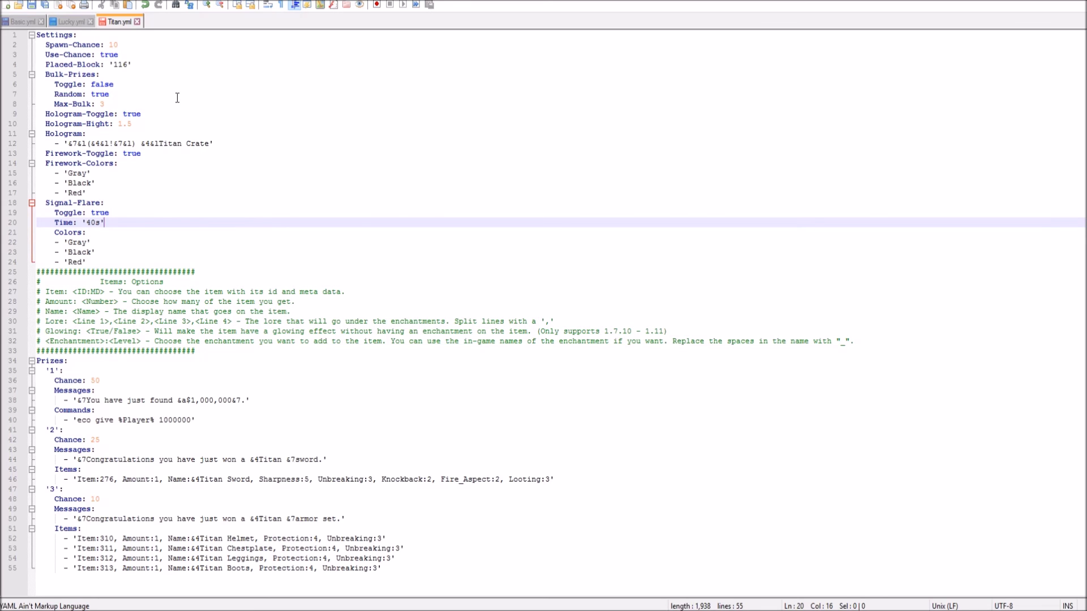
left_click(399, 571)
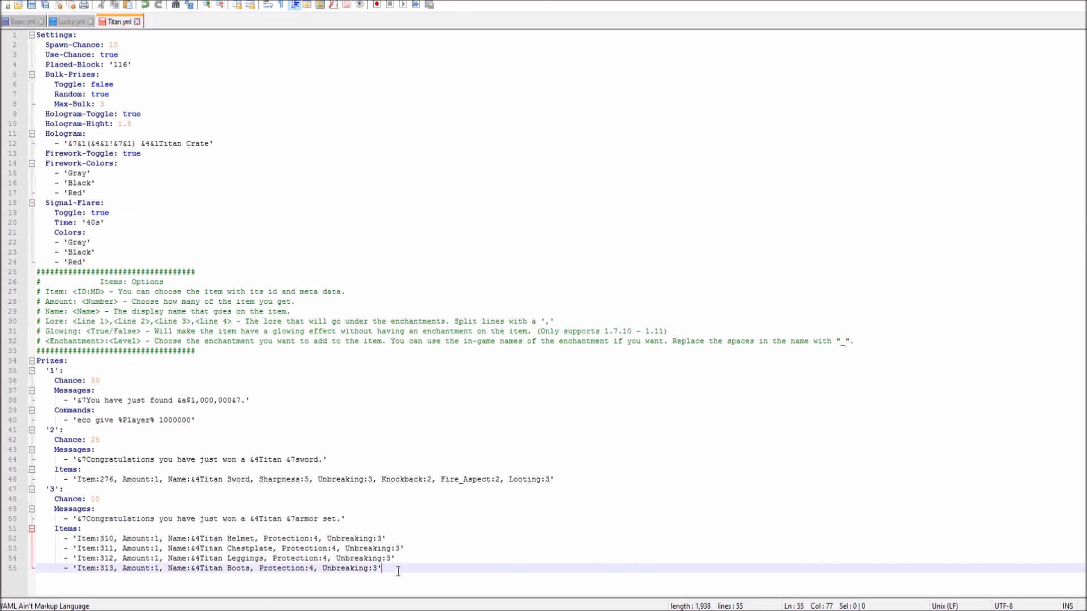
left_click_drag(398, 571, 3, 499)
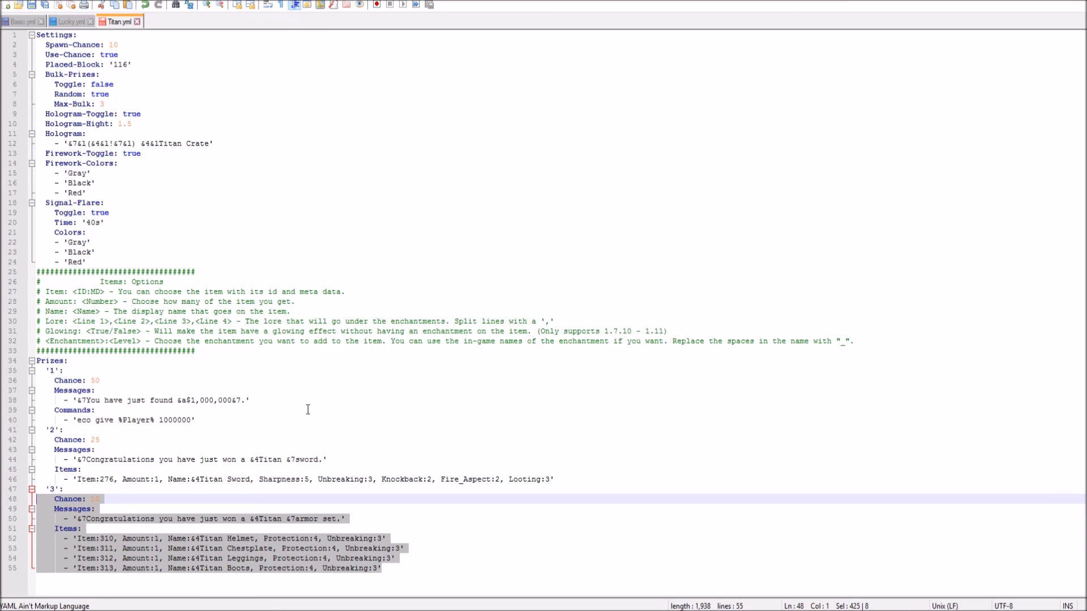
- Reload Titan.yml from disk
left_click(5, 1)
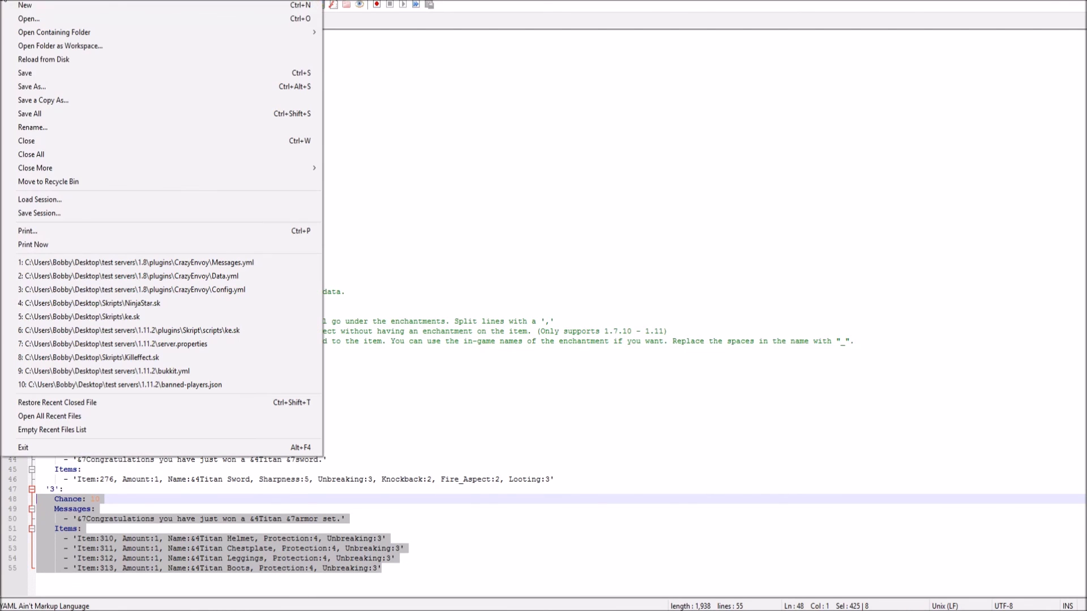
left_click(59, 59)
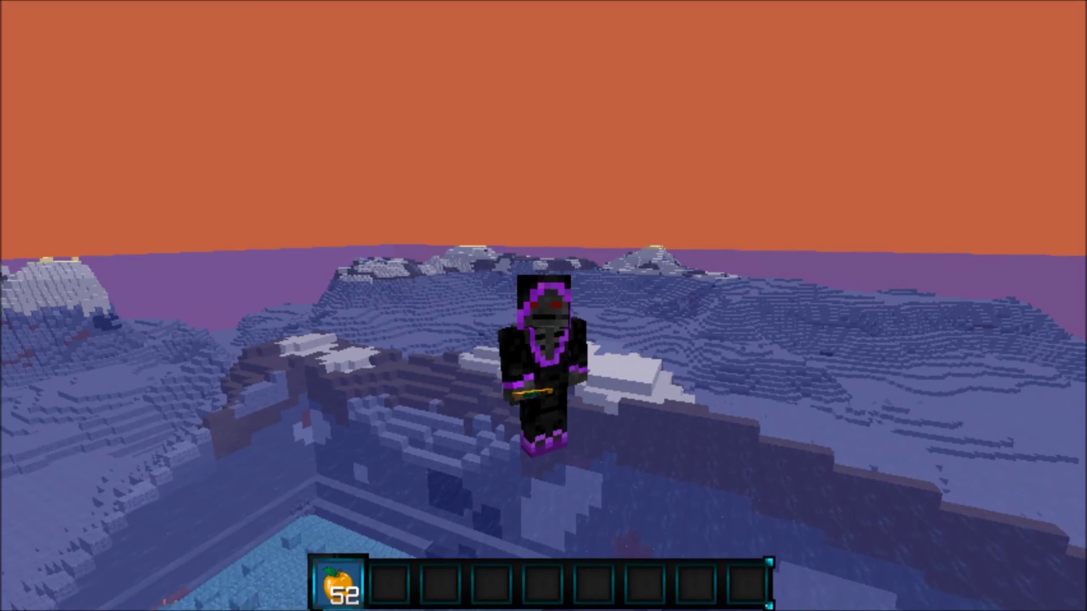
- Switch to Minecraft, move the character forward and drop four golden apples from the held stack
key("w")
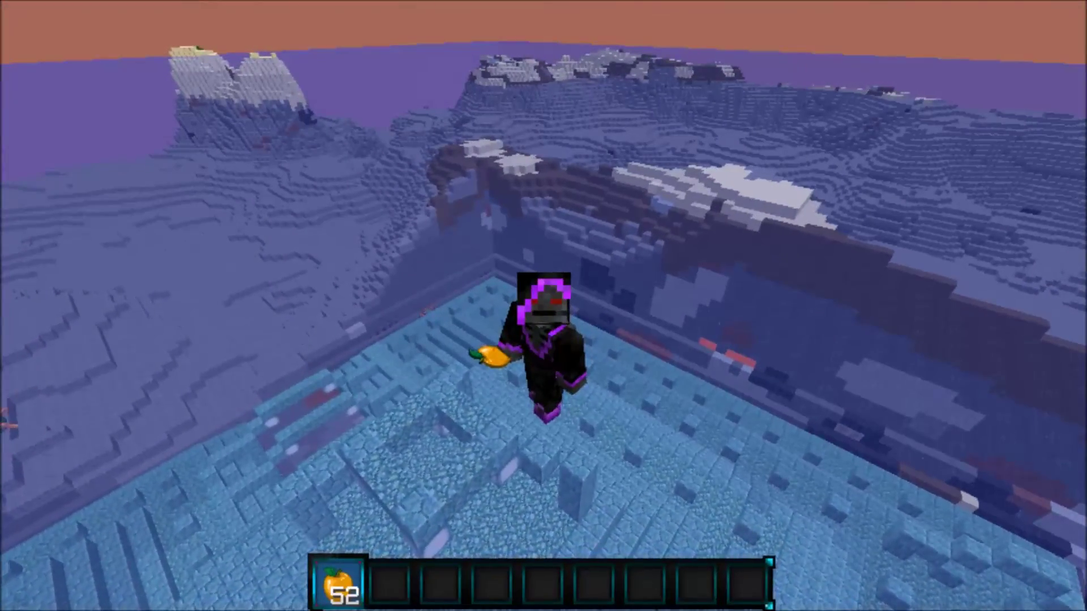
key("q")
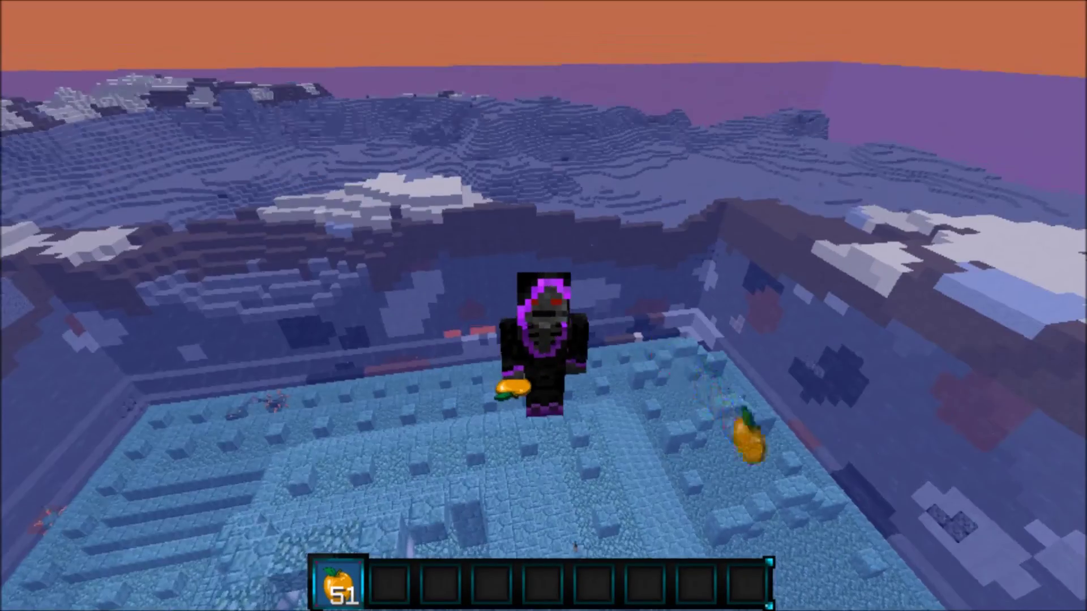
key("q")
key("q")
key("q")
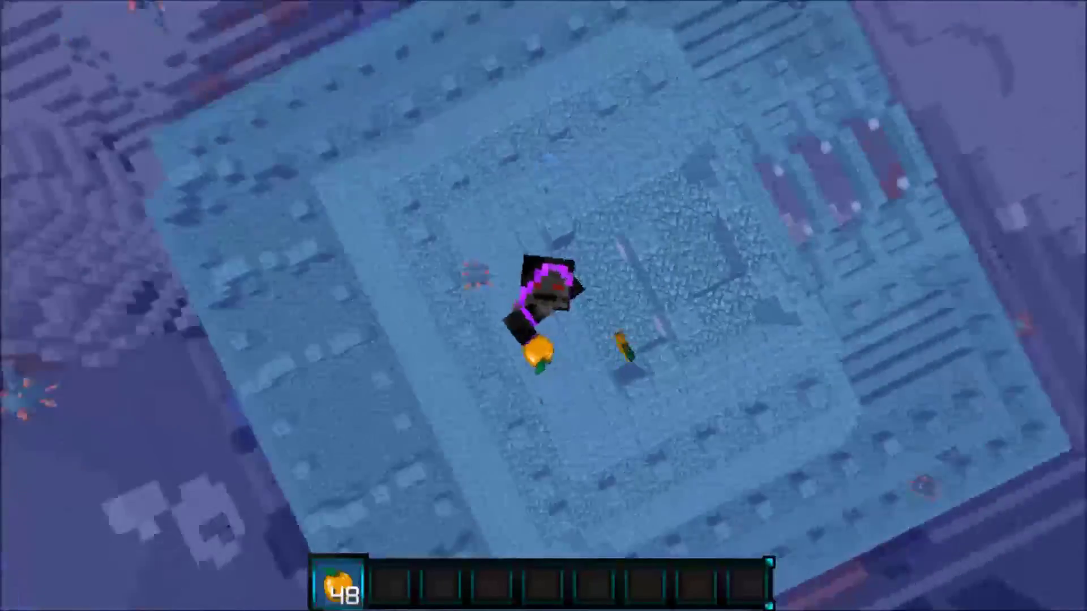